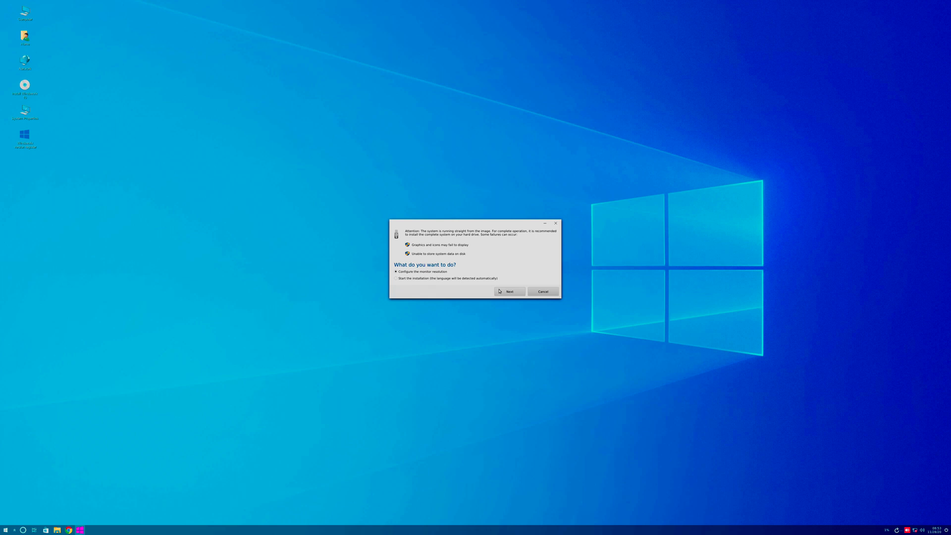
Open the monitor resolution configuration, set the user interface scale to Double (Hi-DPI), keep the new configuration and close the display settings.
click(510, 292)
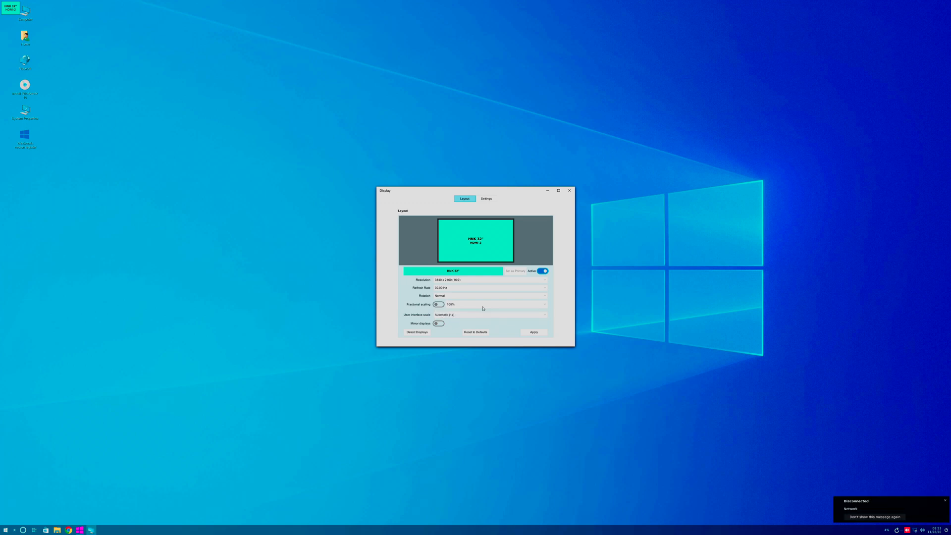
click(482, 313)
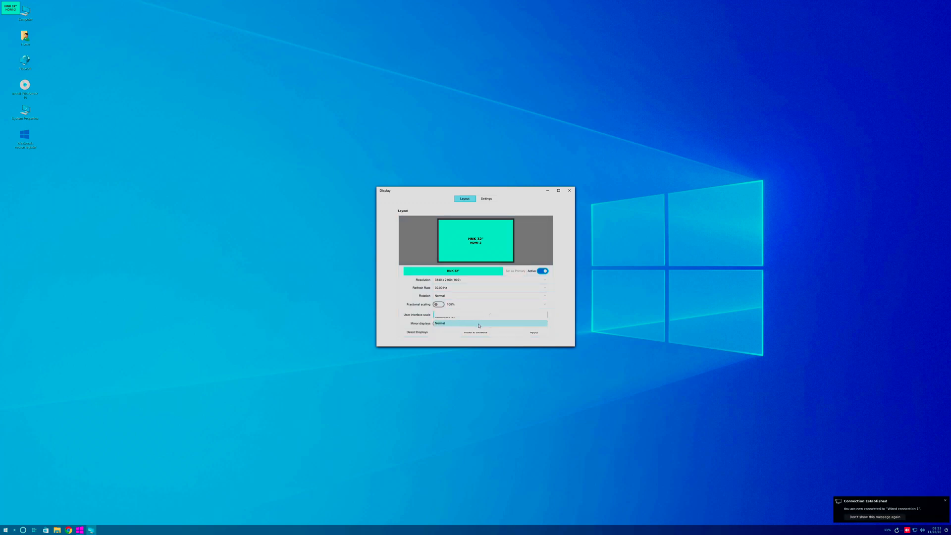
click(479, 331)
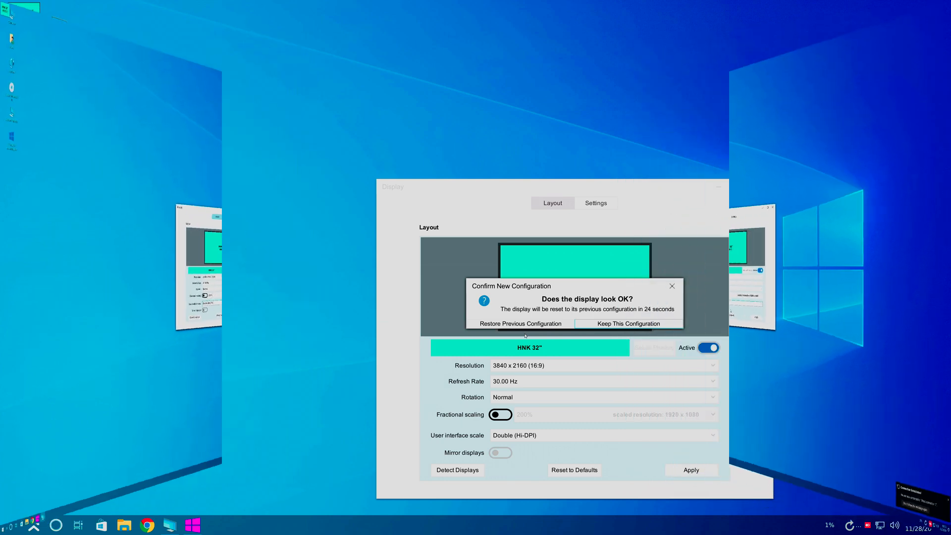
click(611, 324)
drag(501, 183, 415, 87)
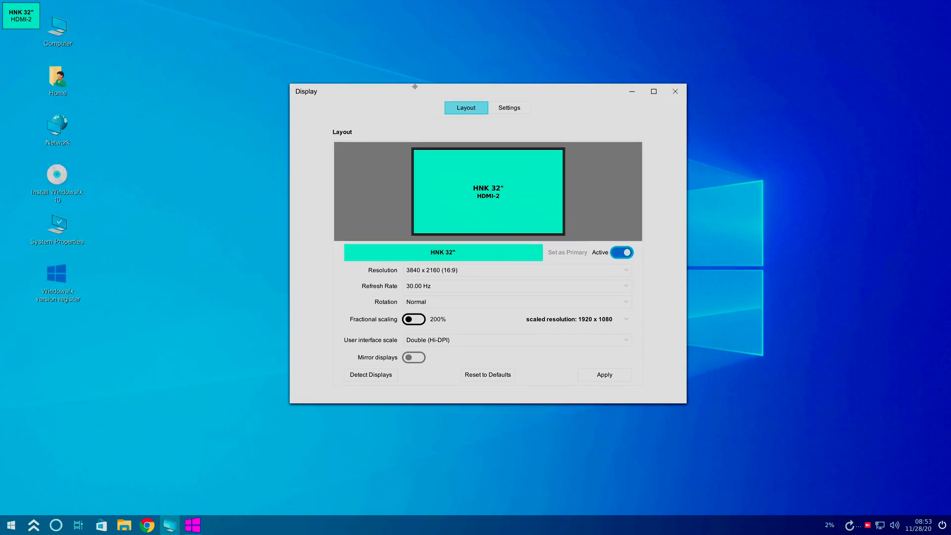
click(92, 275)
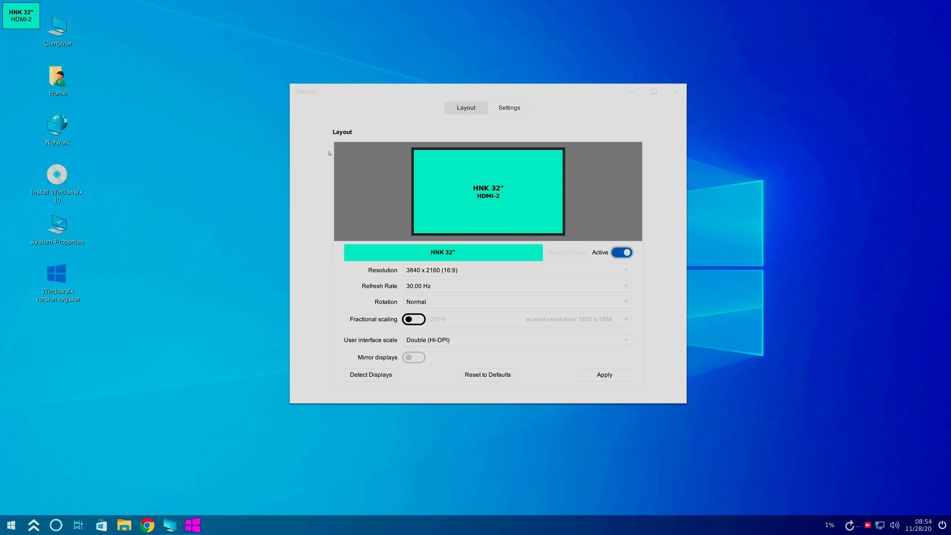
click(676, 92)
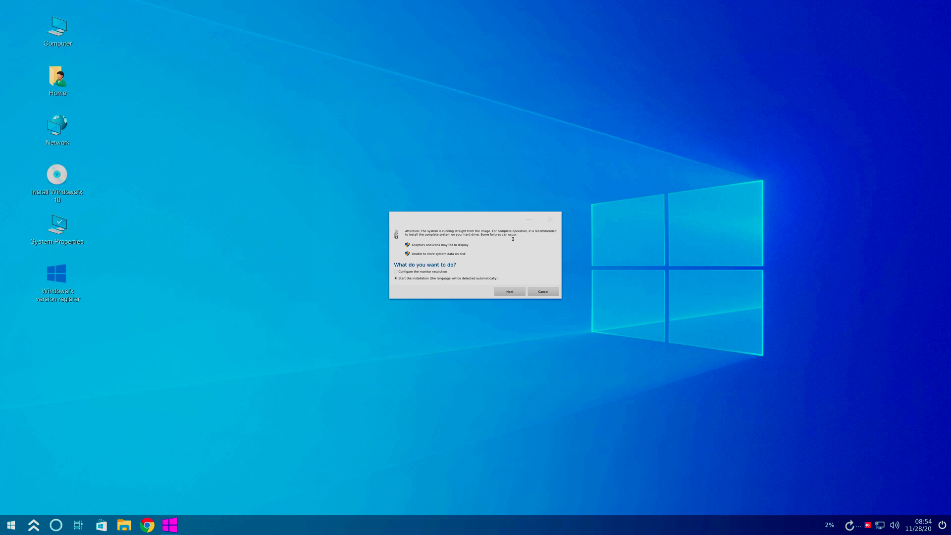
Start the system installation and select 한국어 as the installer language.
click(510, 292)
scroll(315, 299, down, 10)
scroll(315, 300, down, 8)
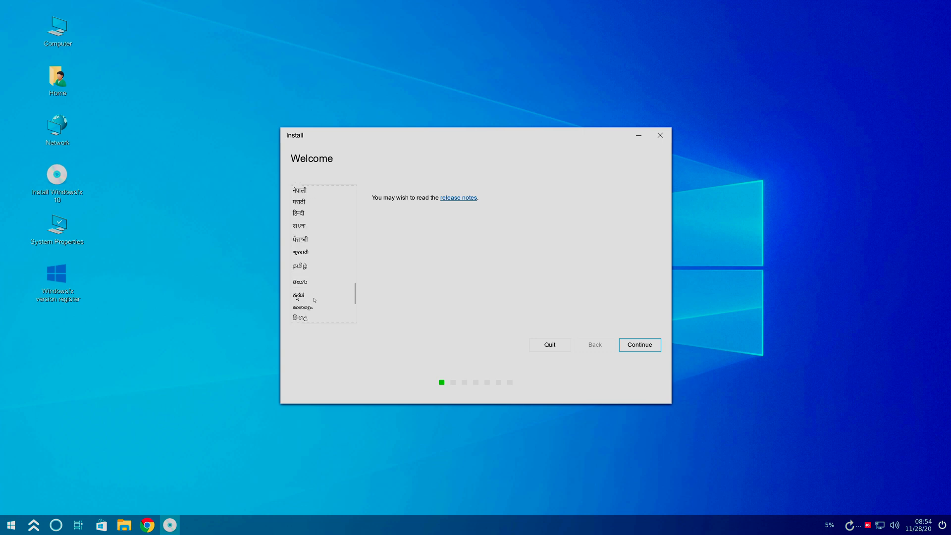
click(313, 288)
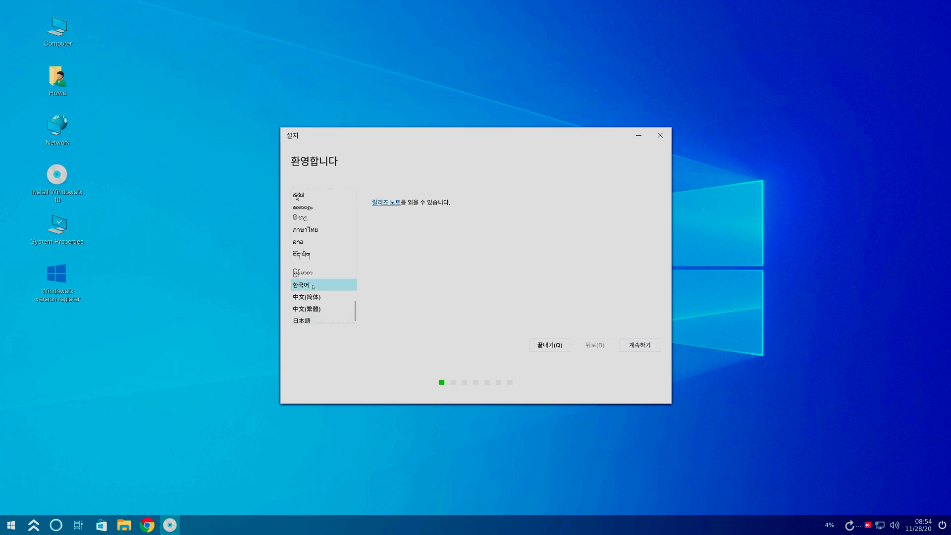
Proceed with the chosen language, accept the 한국어 (101/104키 호환) keyboard layout and continue past the multimedia codecs page.
click(632, 345)
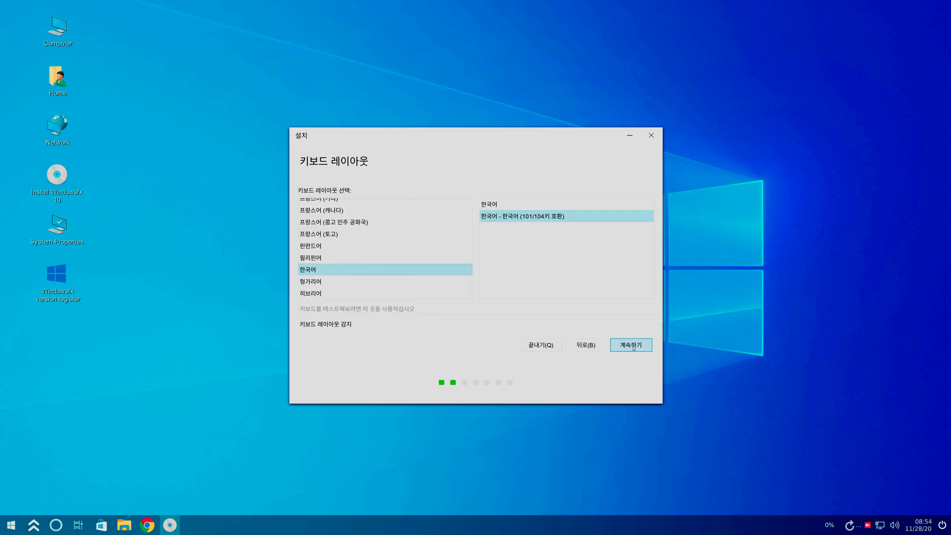
click(633, 346)
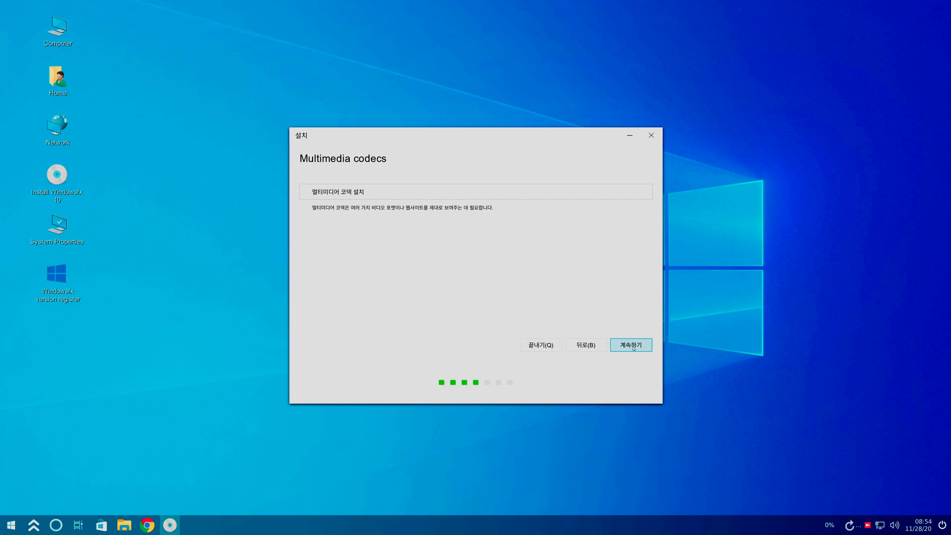
click(633, 348)
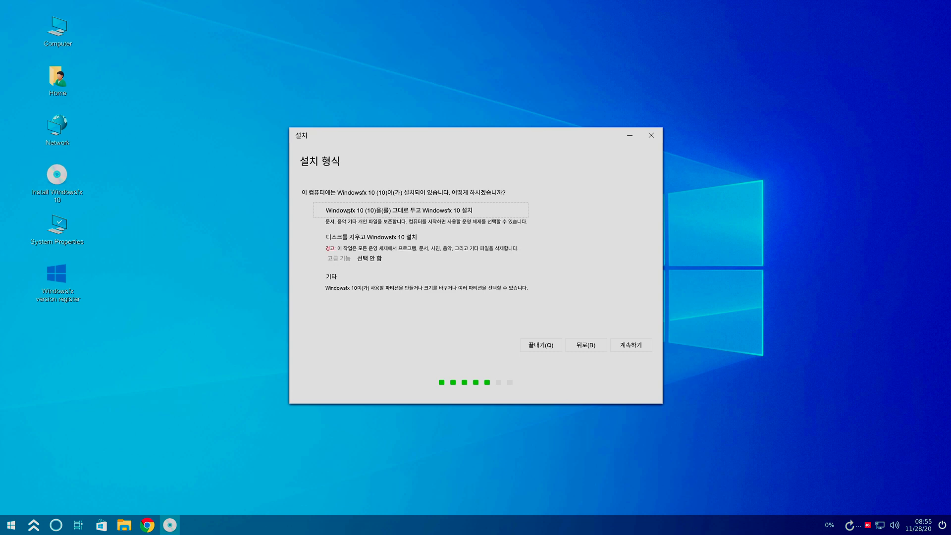
Choose to erase the disk and install Windowsfx 10 on the 120.0 GB KINGSTON drive (sda), and confirm writing the changes.
click(344, 238)
click(342, 212)
click(336, 240)
key(Tab)
key(Tab)
key(Return)
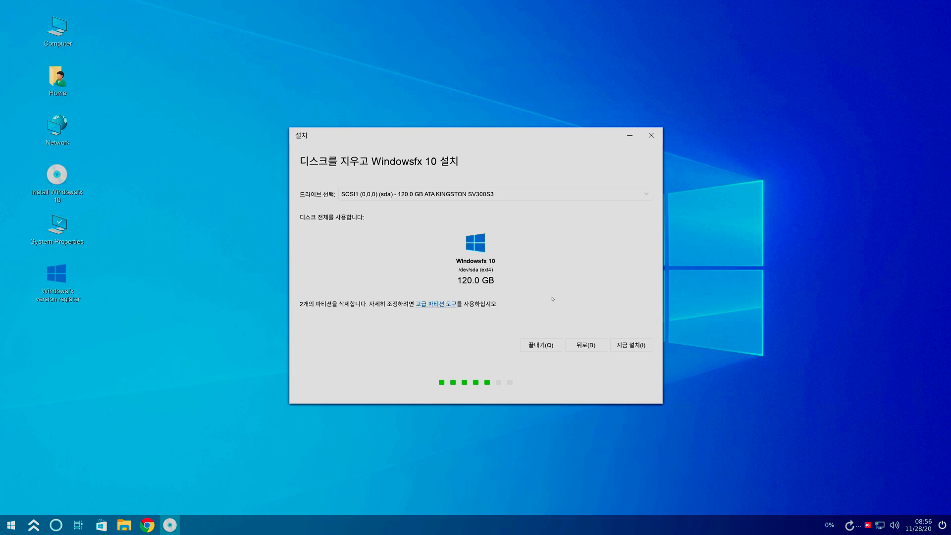
click(625, 344)
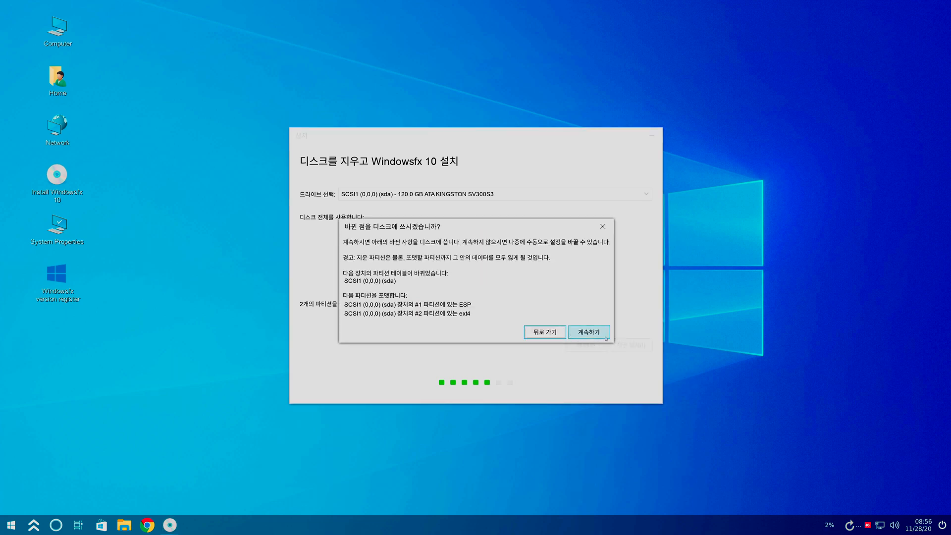
click(597, 335)
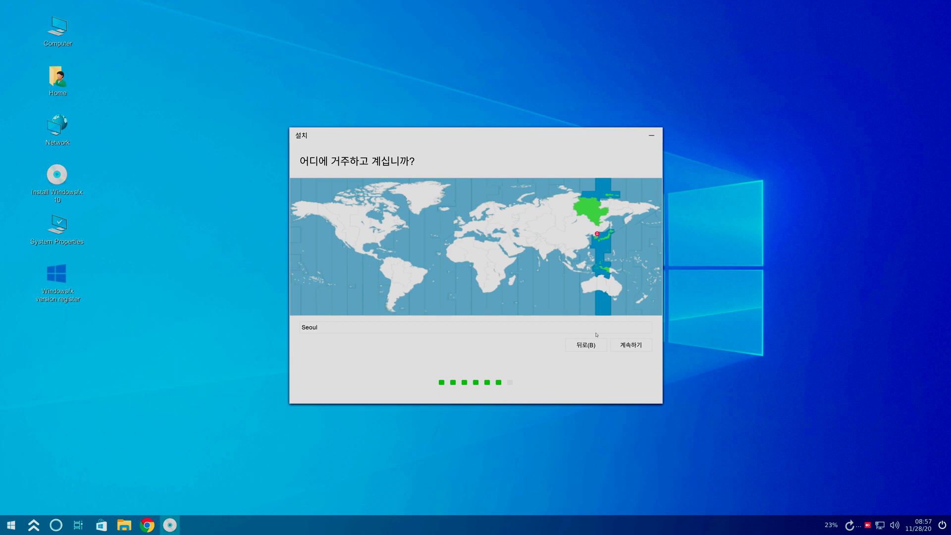
Accept Seoul as the location, enter the user's name and set the computer name to pc.
click(625, 346)
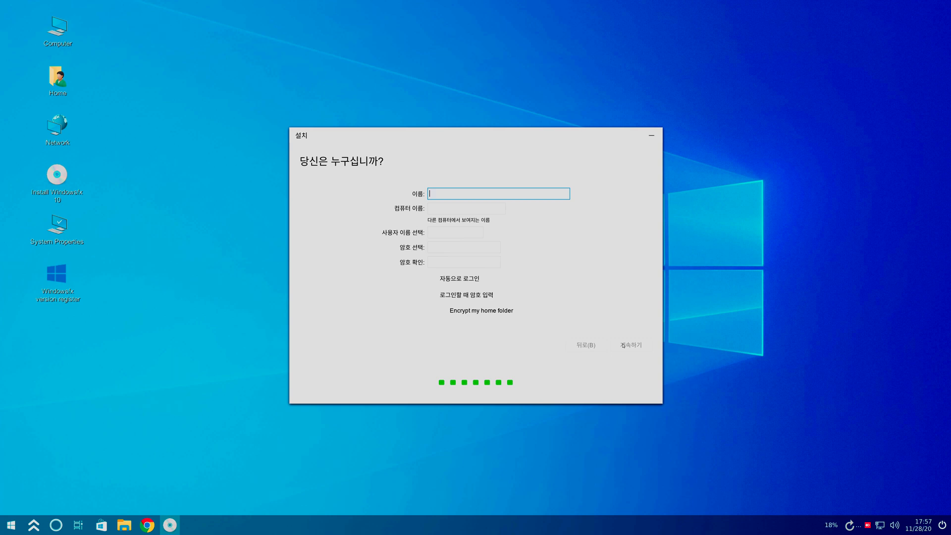
text(a)
key(Tab)
text(p)
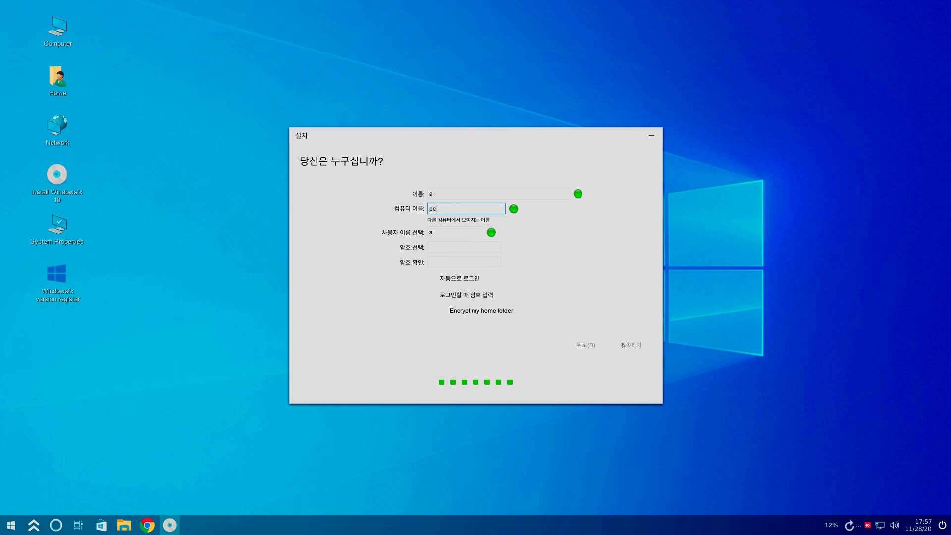
text(c)
key(Tab)
key(Tab)
Enter and confirm the account password, and submit the user details to continue the installation.
text(a)
key(Tab)
text(a)
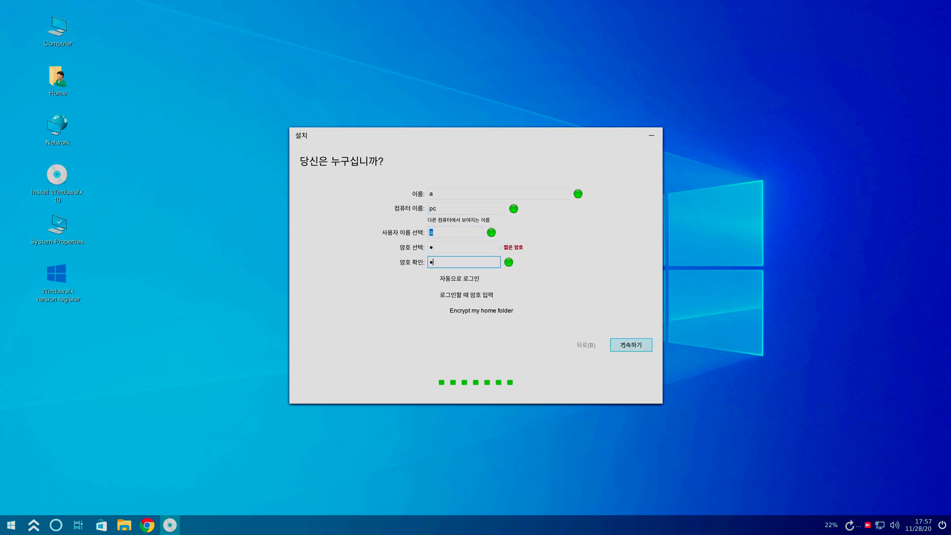
click(643, 345)
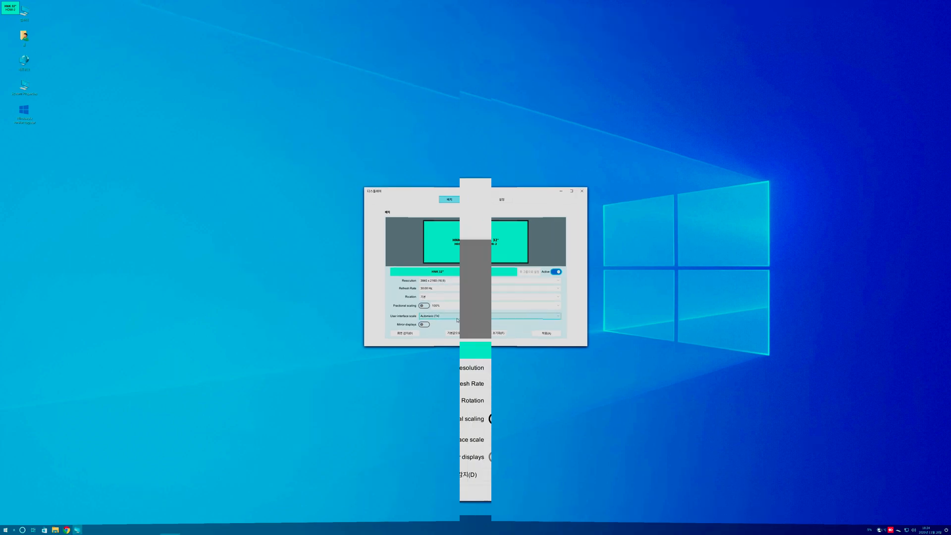
Set the user interface scale to Double (Hi-DPI) on the installed system and close the display settings.
click(473, 318)
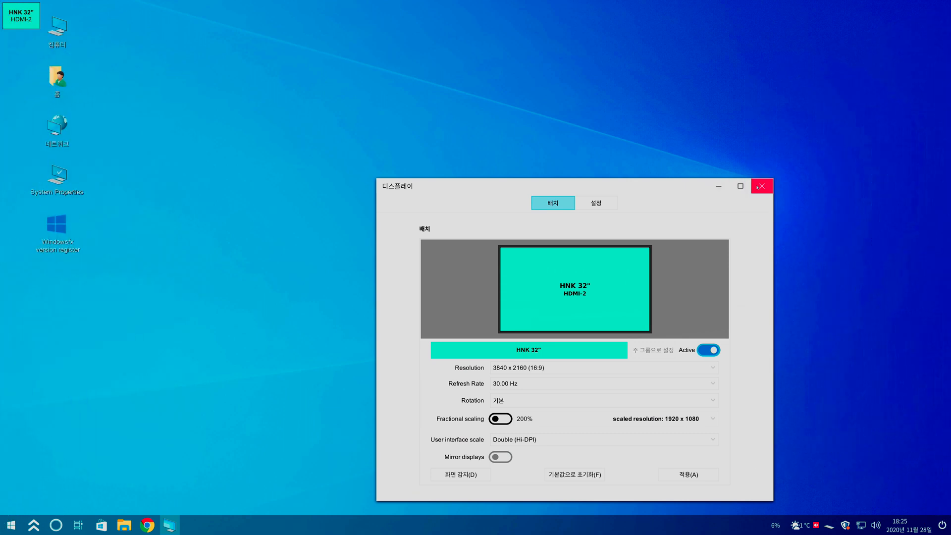
click(758, 187)
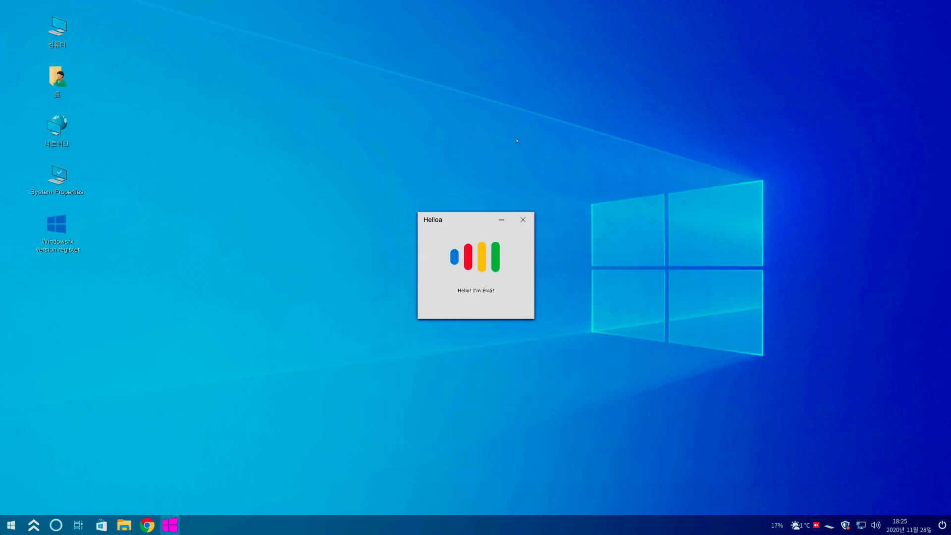
drag(120, 15, 2, 286)
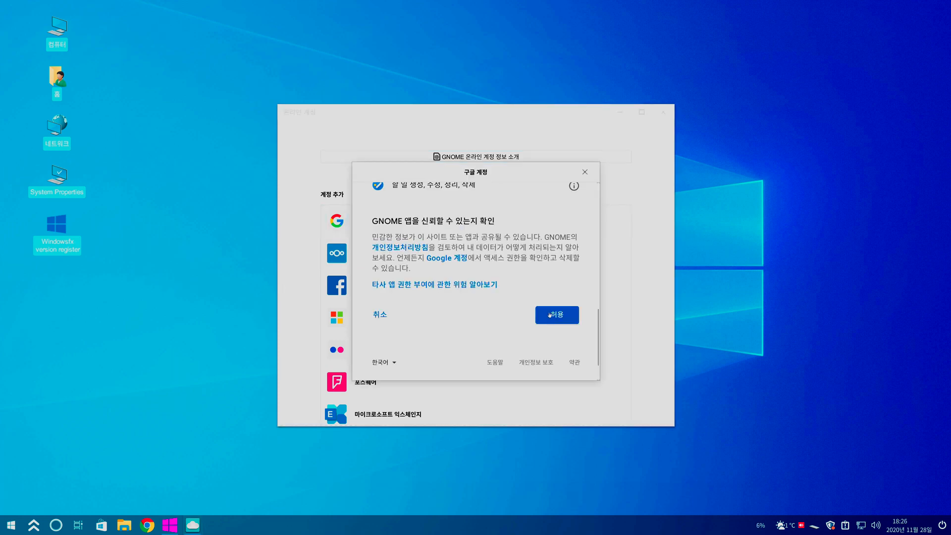
Allow GNOME to access the Google account, and close the online accounts and Helloa settings windows.
click(550, 315)
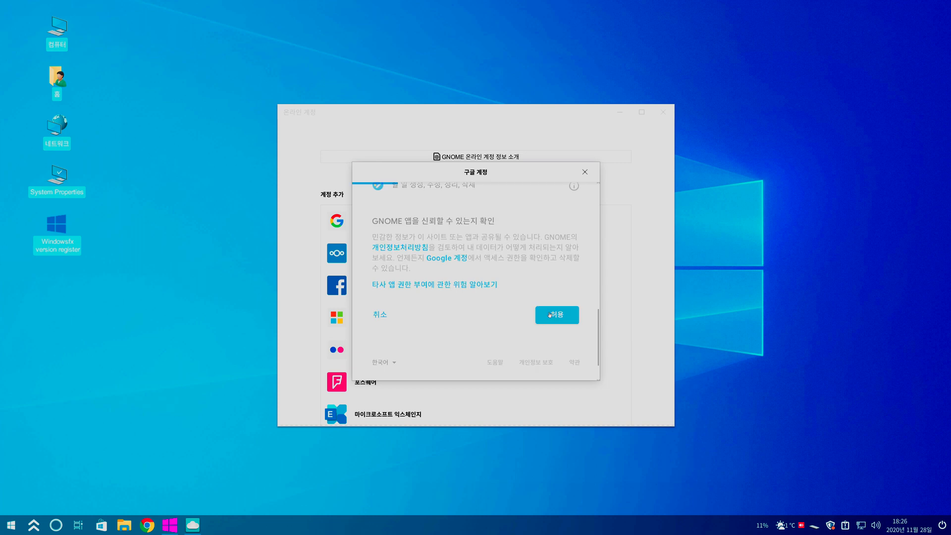
click(663, 112)
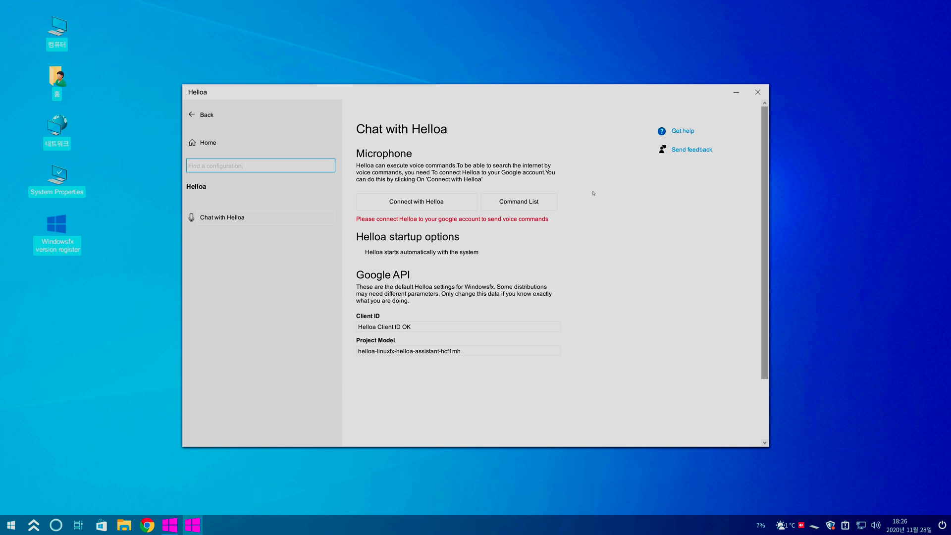
click(758, 92)
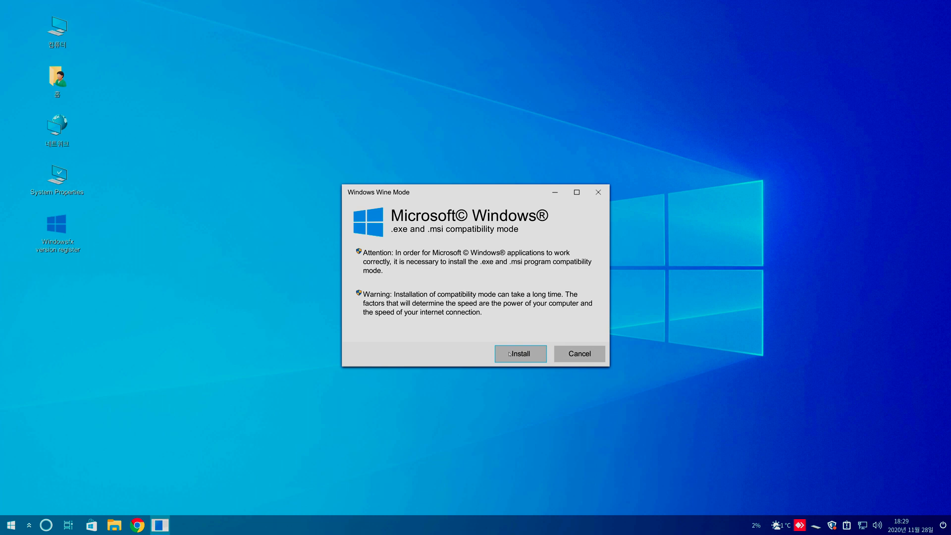
Install the .exe and .msi compatibility mode and start installing the Windowsfx compatibility tools for Microsoft Windows.
click(509, 353)
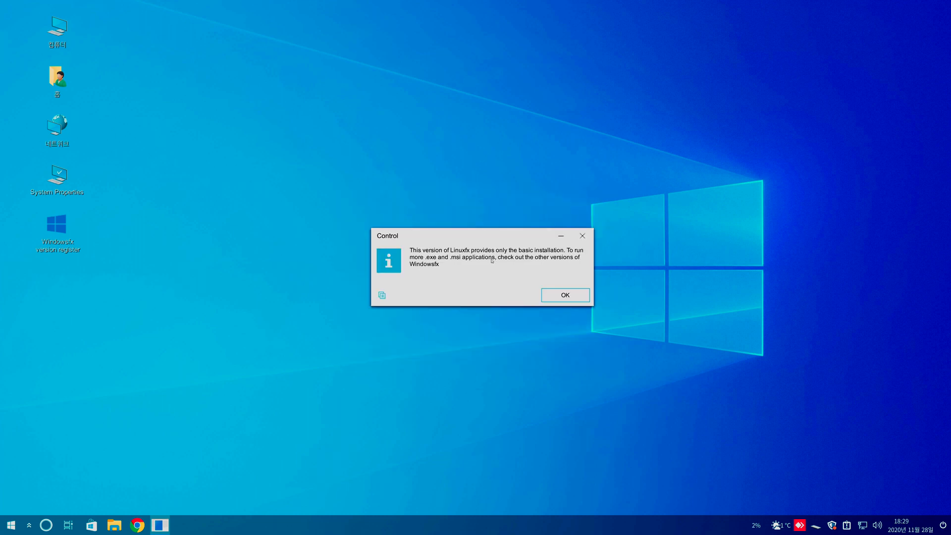
click(564, 296)
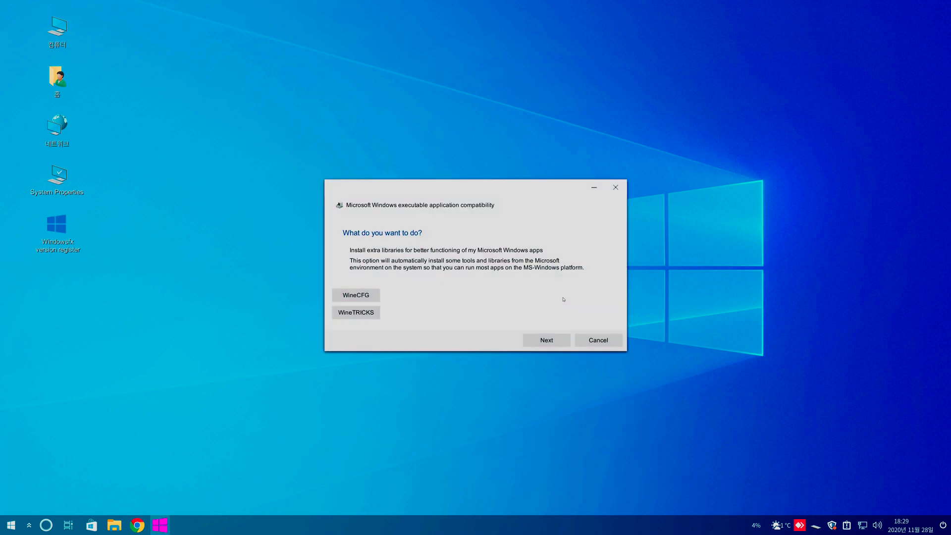
click(553, 342)
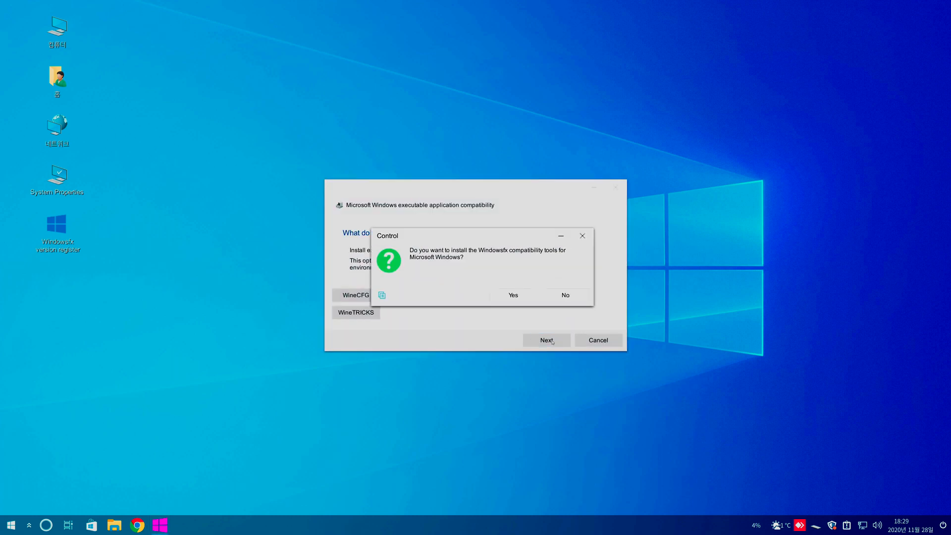
click(513, 295)
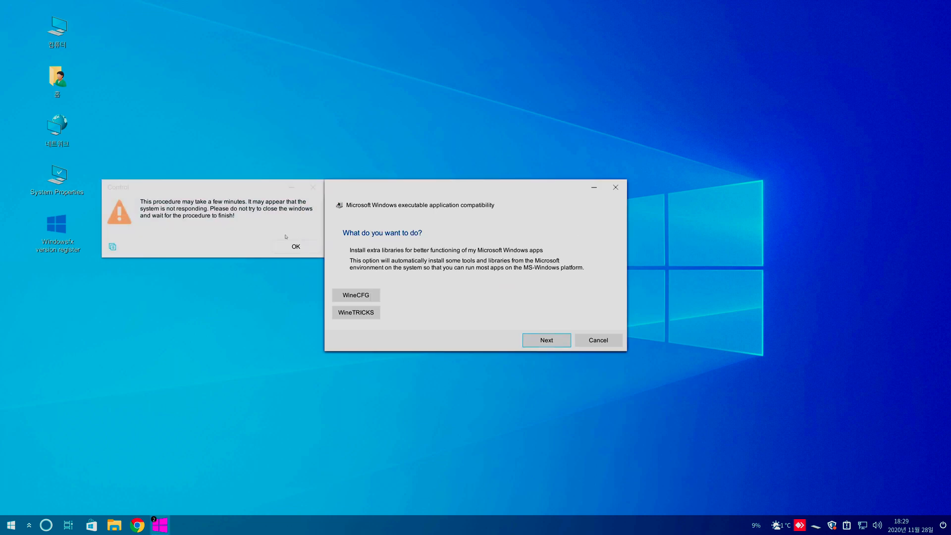
click(292, 248)
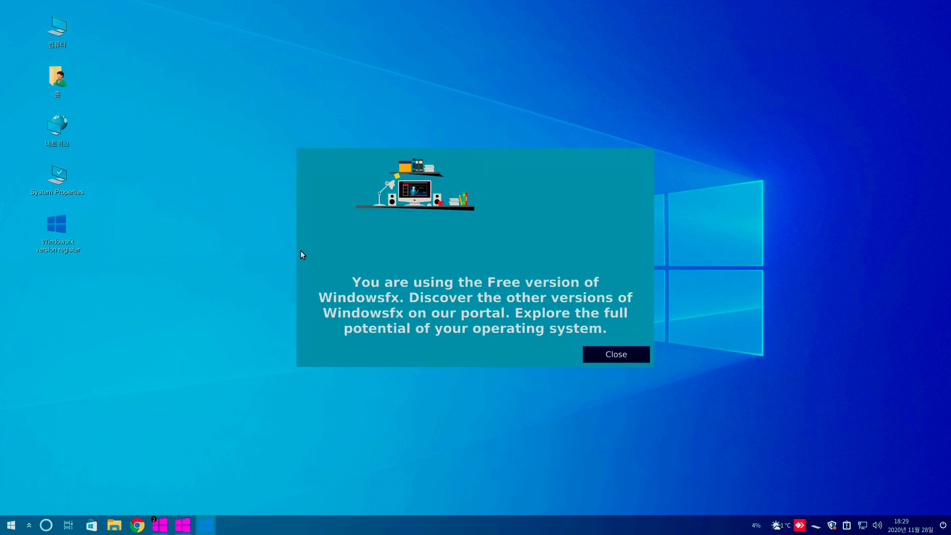
Dismiss the free-version notice, close the Chrome windows and acknowledge the finished compatibility tools update.
click(590, 355)
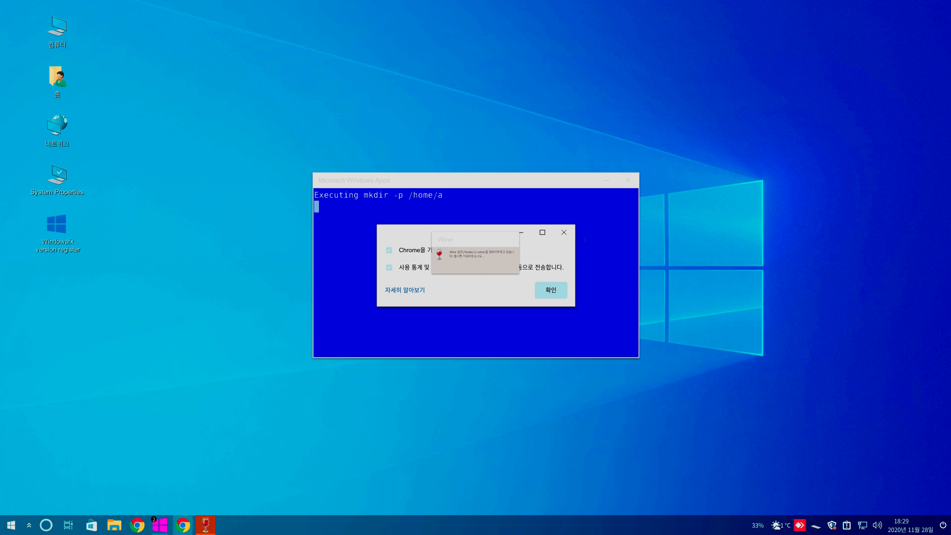
click(564, 232)
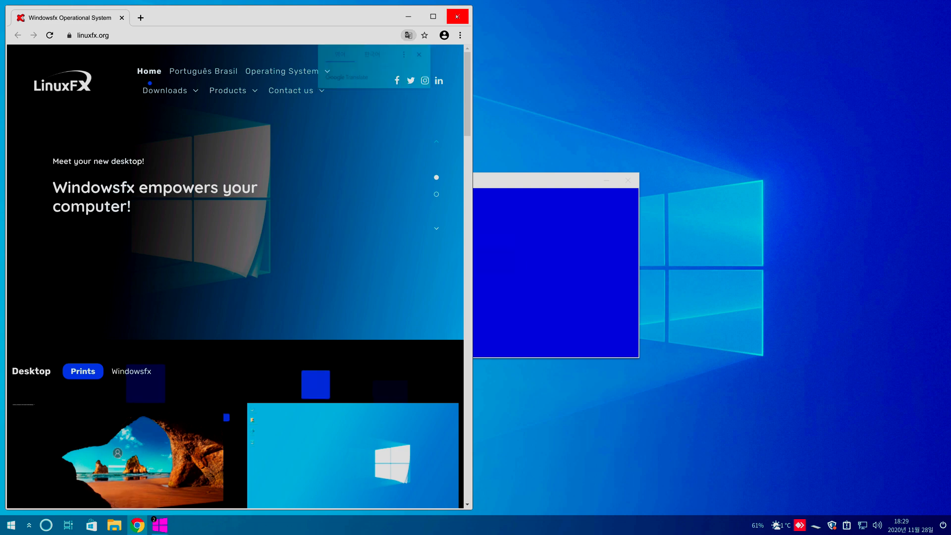
click(457, 17)
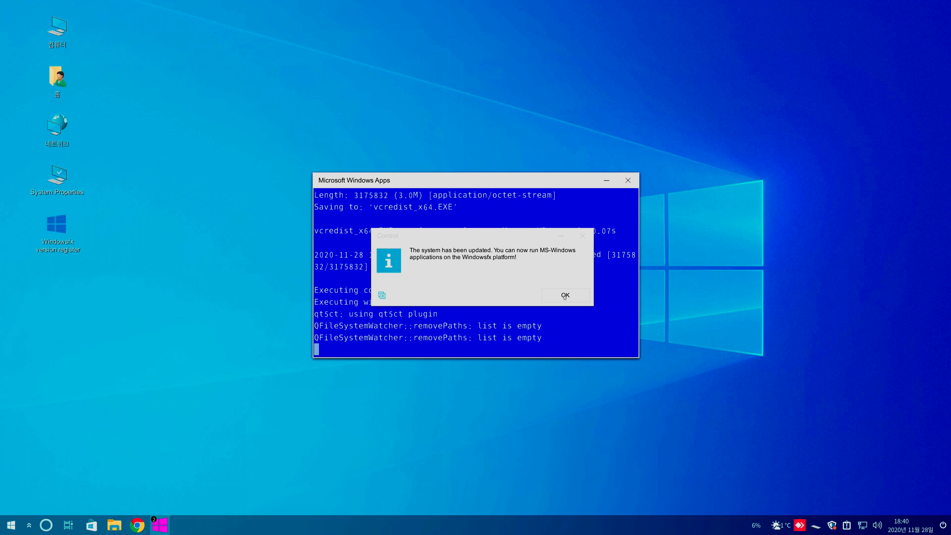
click(564, 296)
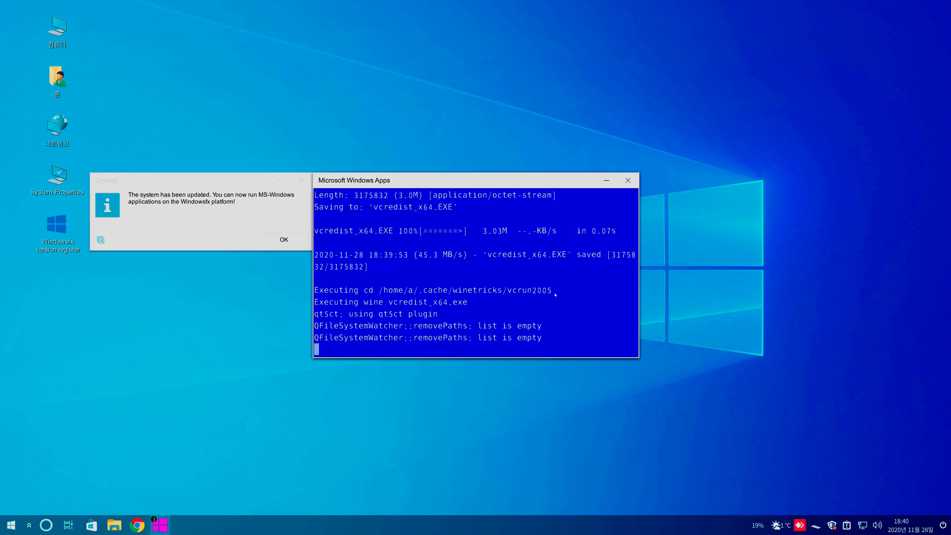
click(285, 239)
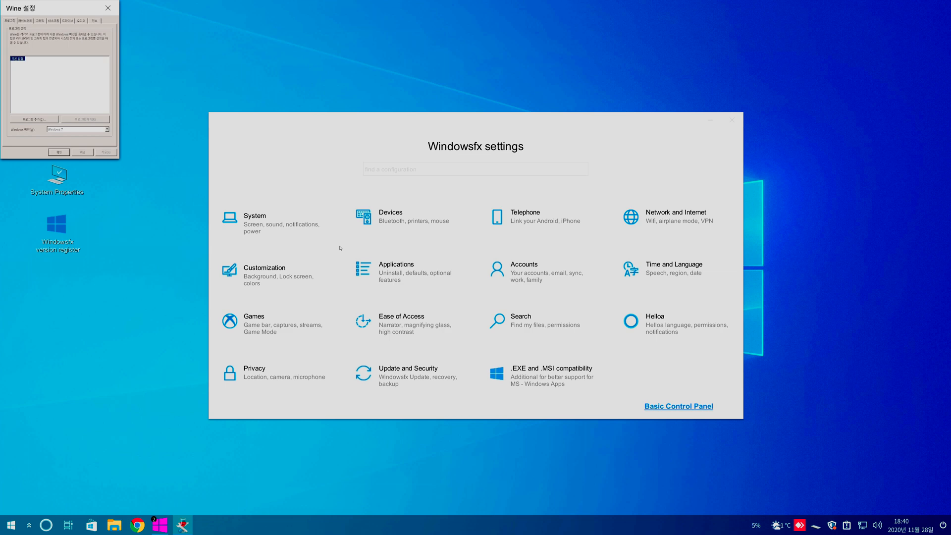
Open the System section of the Windowsfx settings to view the device specifications.
click(281, 227)
click(281, 226)
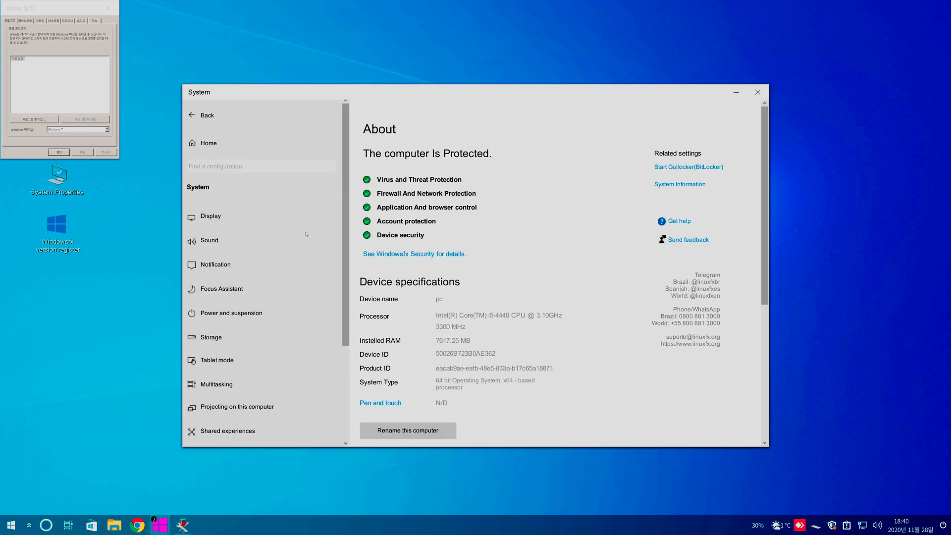
Return to the Windowsfx settings overview and look through the System and Customization sections.
click(201, 116)
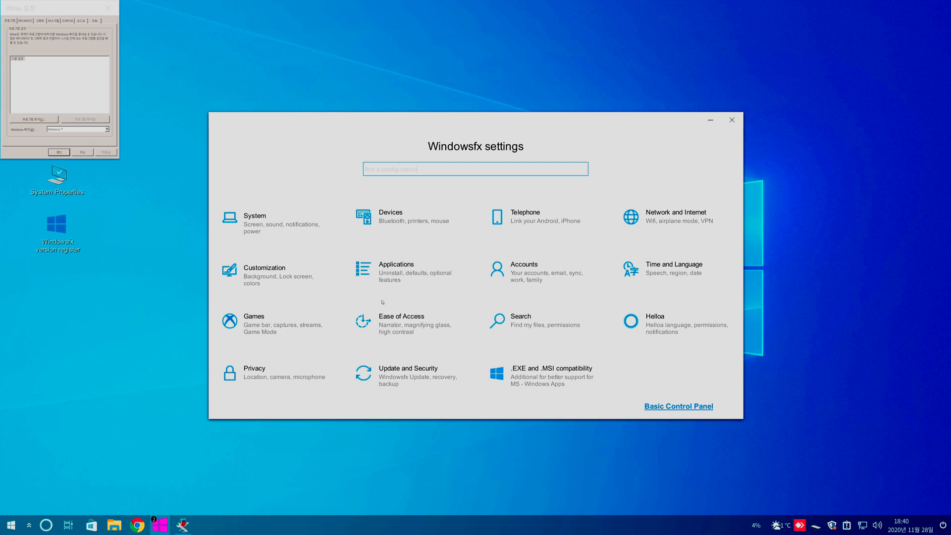
click(263, 224)
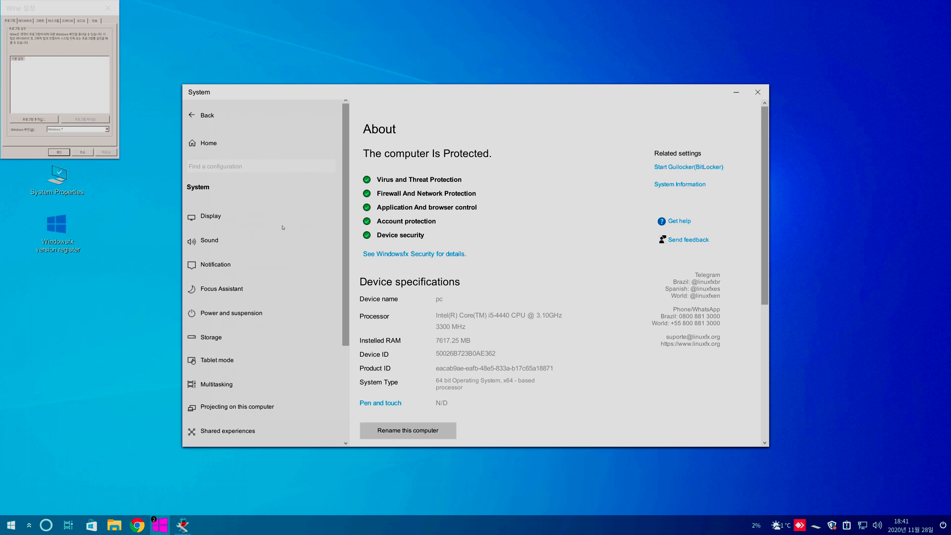
click(219, 216)
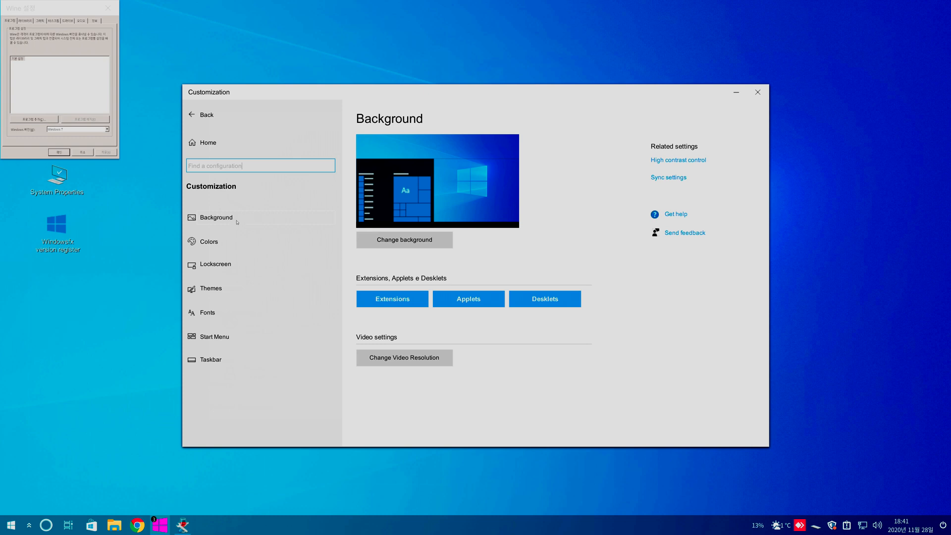
View the sound and notification settings from the System section, and close the settings windows.
click(197, 115)
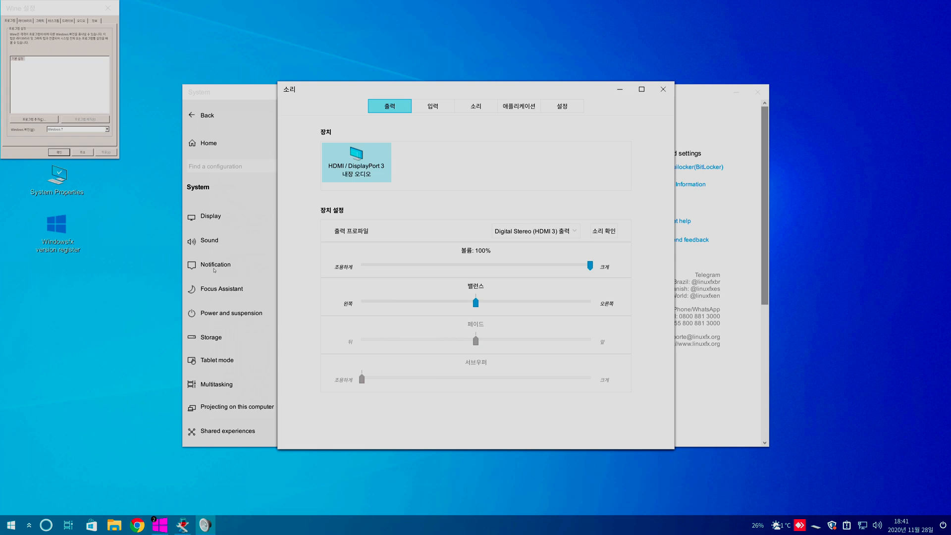
click(215, 268)
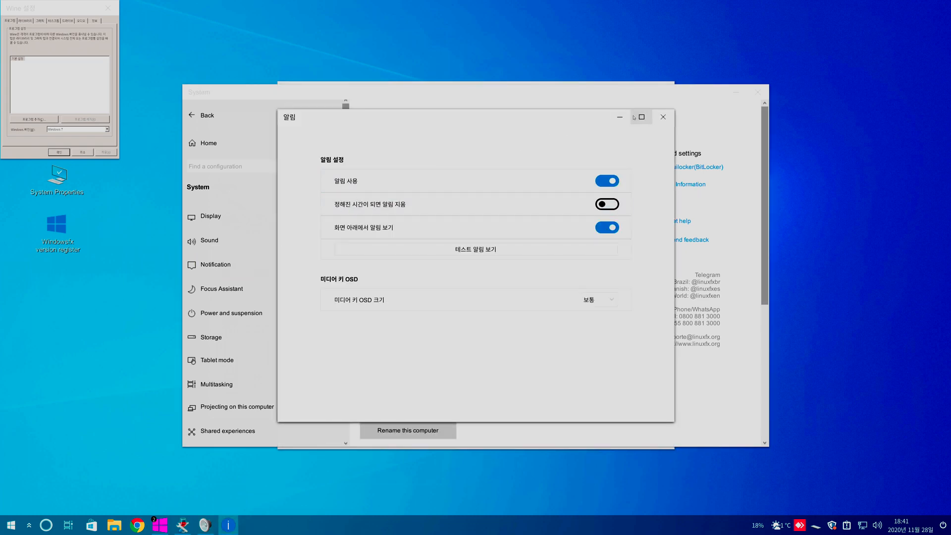
click(663, 117)
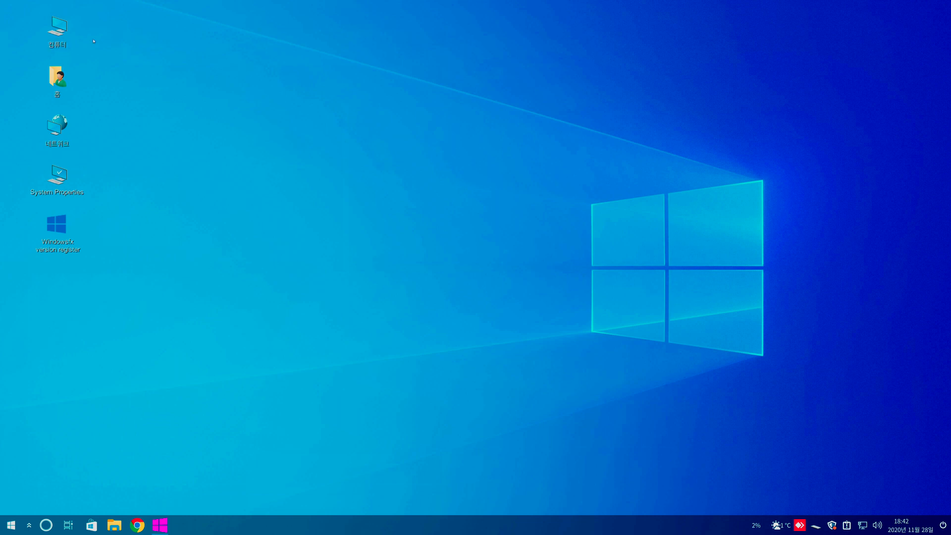
Open the 컴퓨터 (Computer) location from the desktop and move its window clear of the desktop shortcuts.
click(58, 32)
double_click(57, 30)
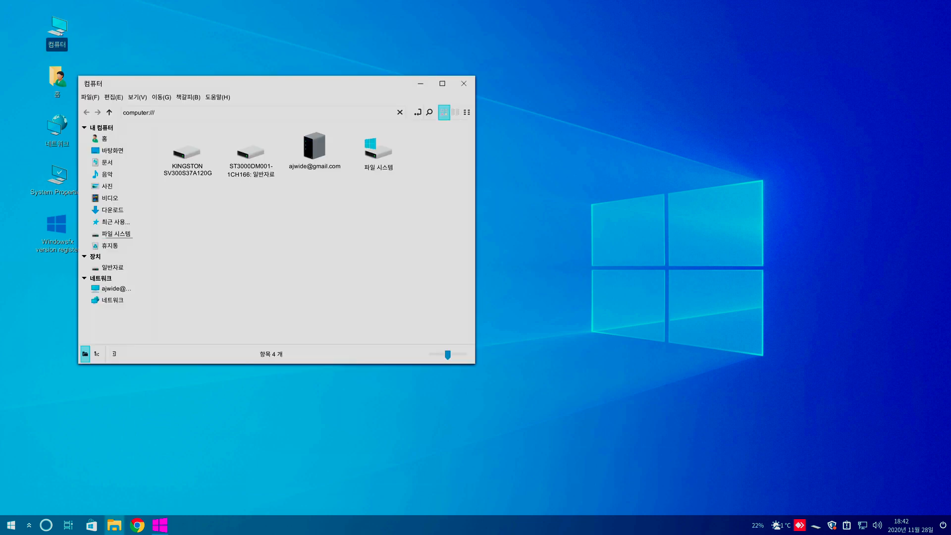
drag(211, 85, 347, 65)
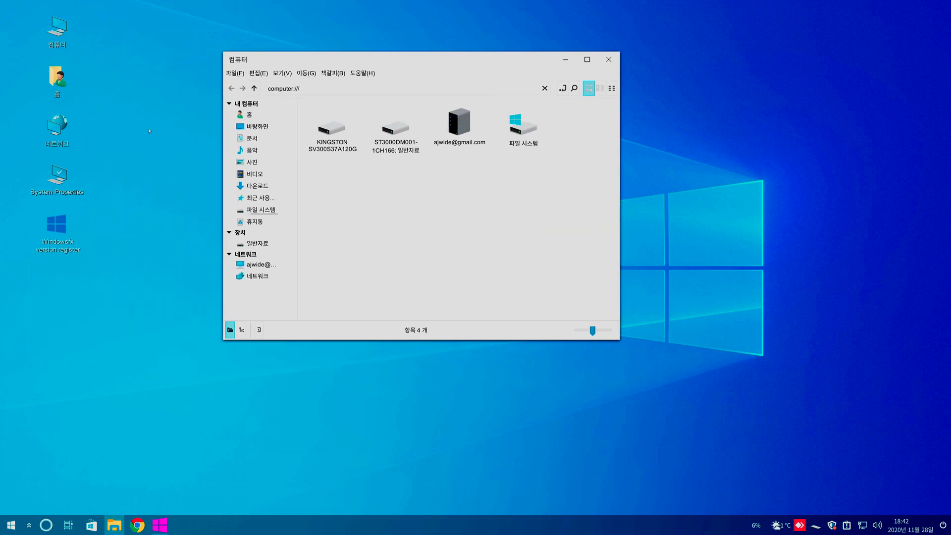
Open the home folder in a separate window and look through its desktop, documents, music and pictures folders.
double_click(57, 79)
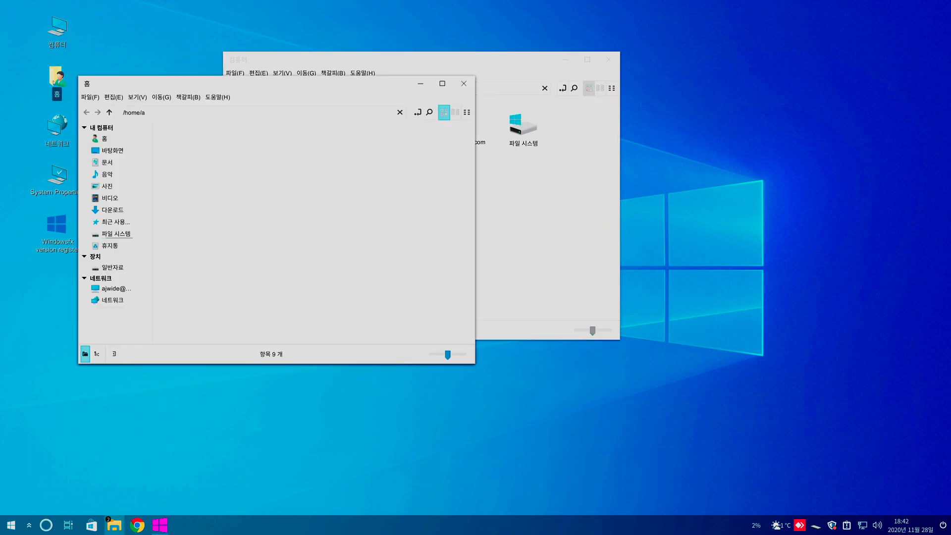
drag(175, 88, 378, 88)
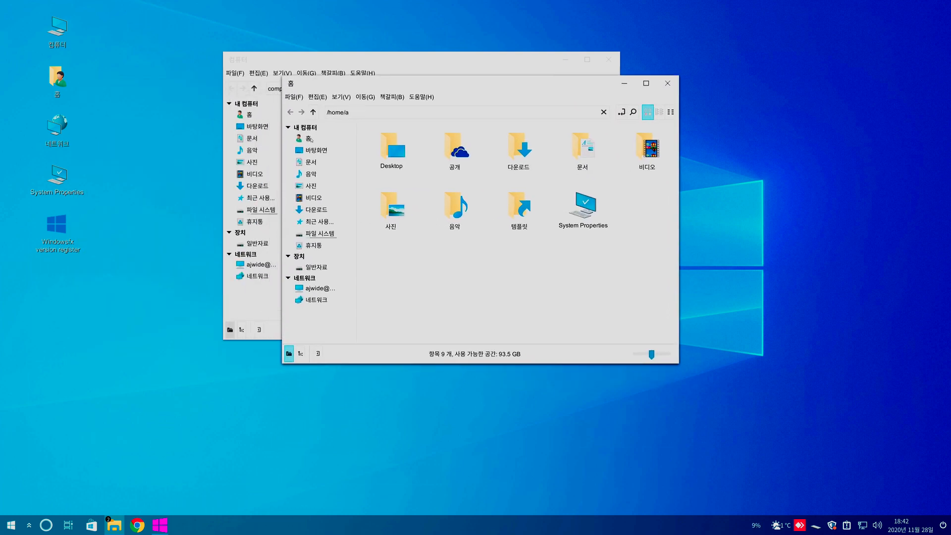
click(311, 141)
click(316, 151)
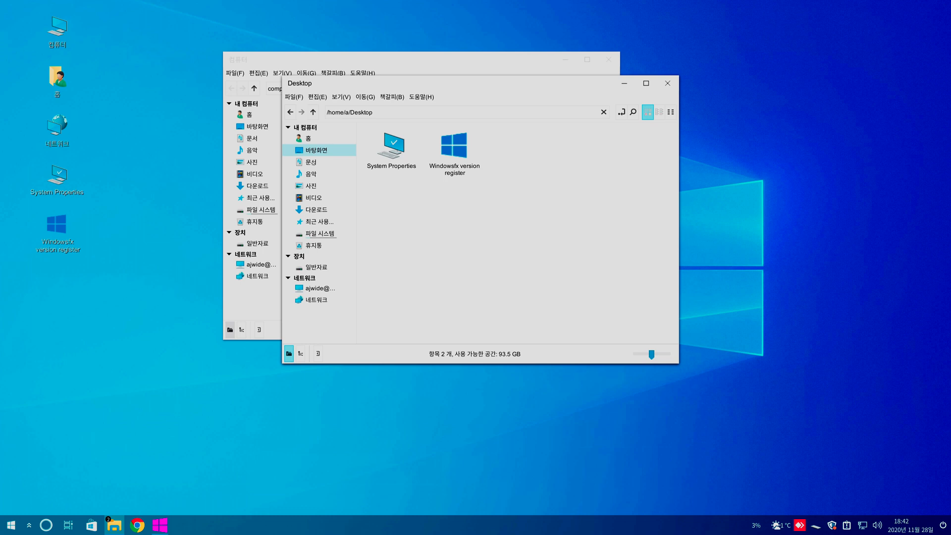
click(311, 163)
click(311, 174)
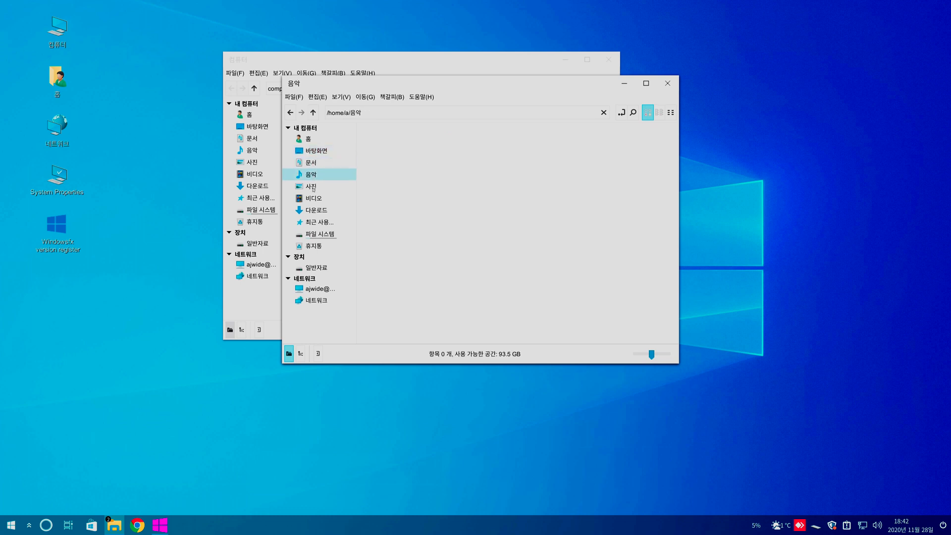
click(313, 186)
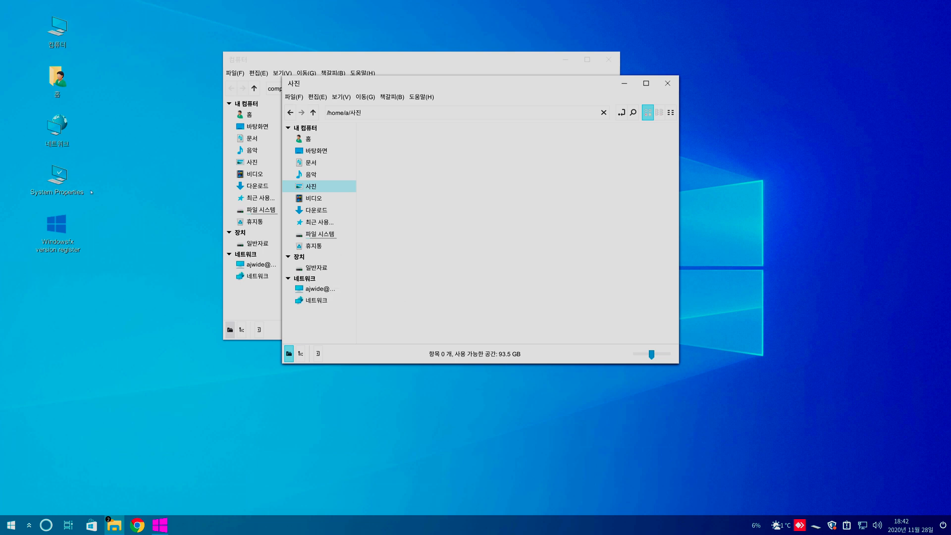
Open the 네트워크 (Network) location from the desktop, and view the list of all applications.
double_click(58, 130)
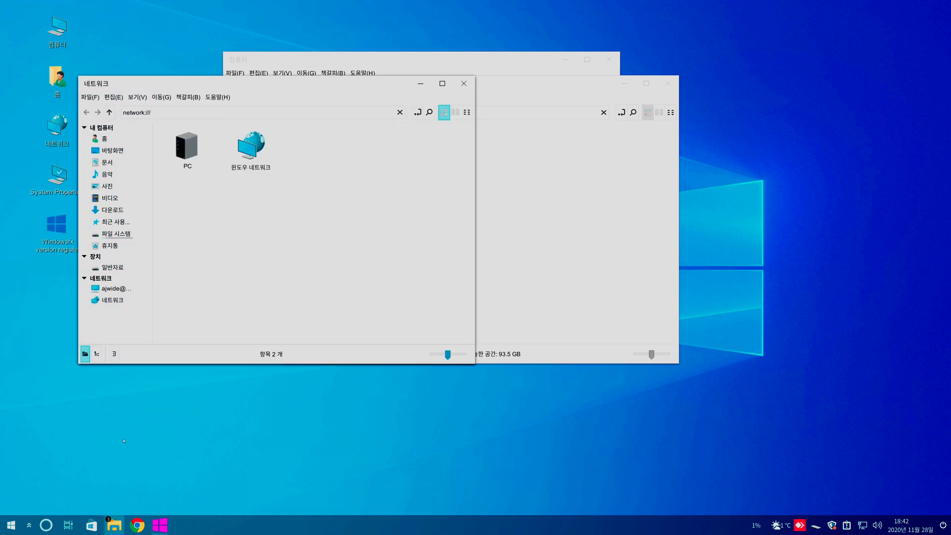
click(11, 526)
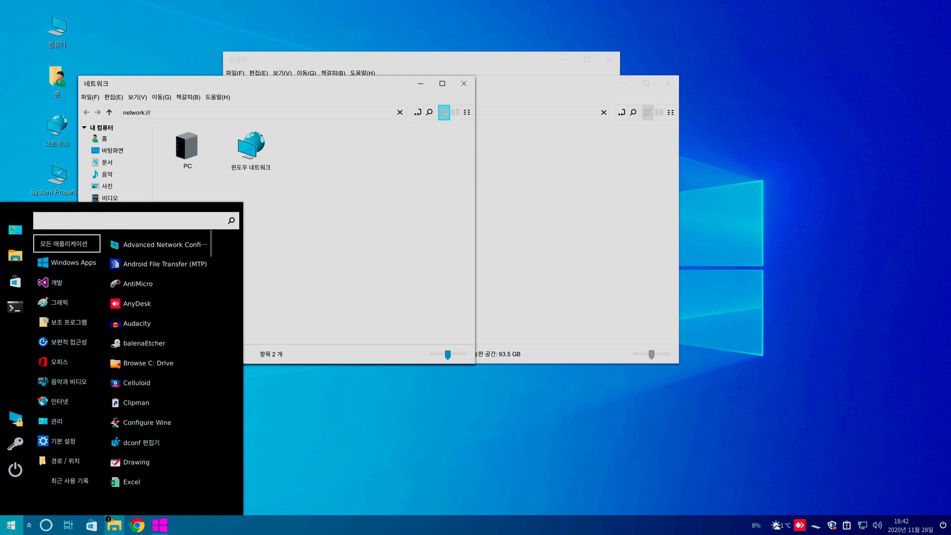
click(10, 525)
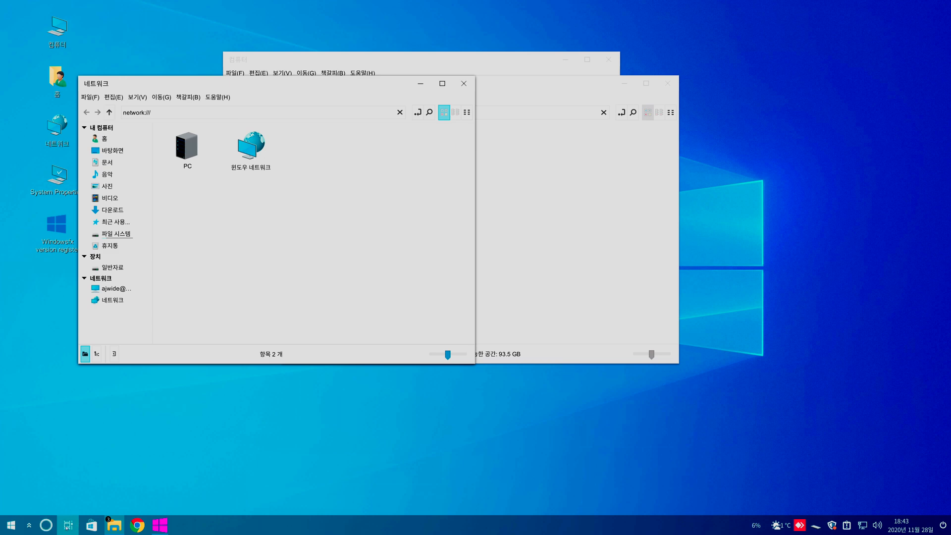
View the overview of the workspaces, and cancel the remaining Windows application compatibility dialog.
click(68, 525)
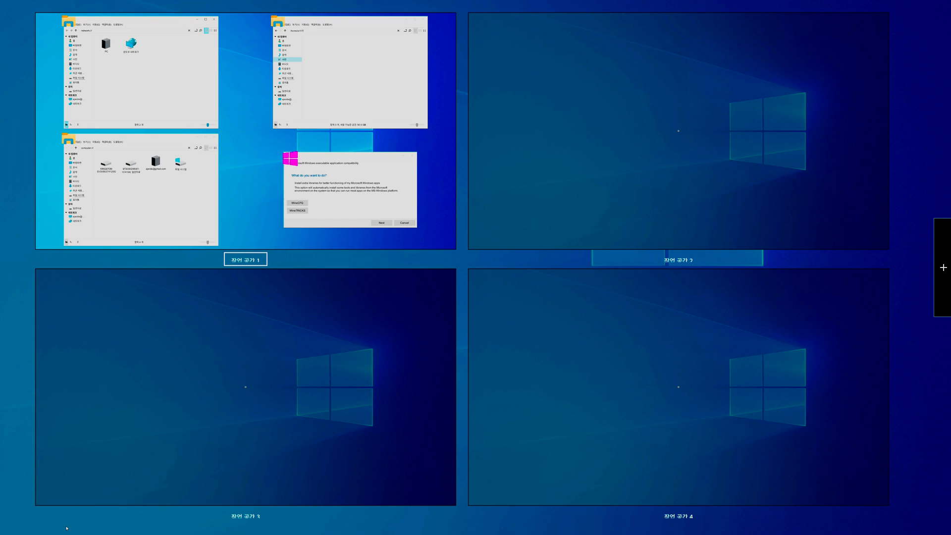
click(66, 528)
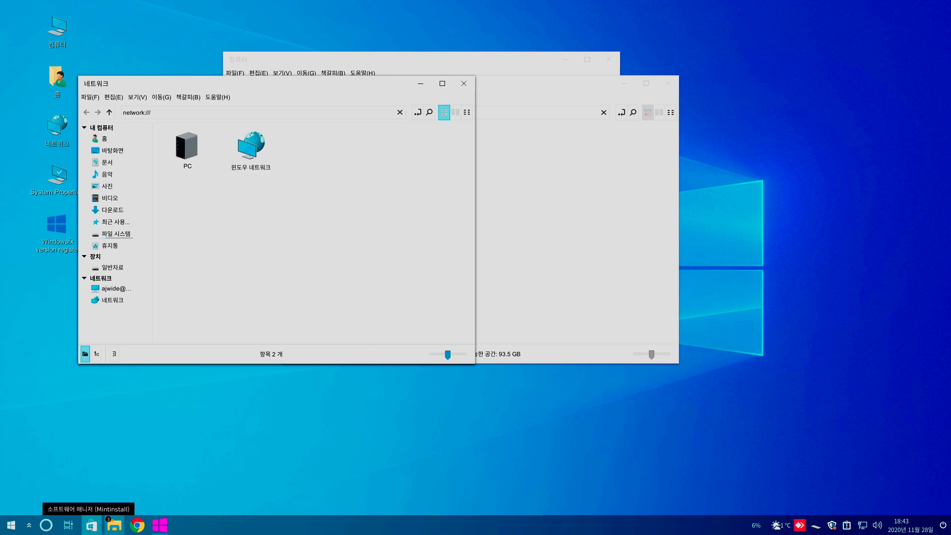
mouse_move(115, 528)
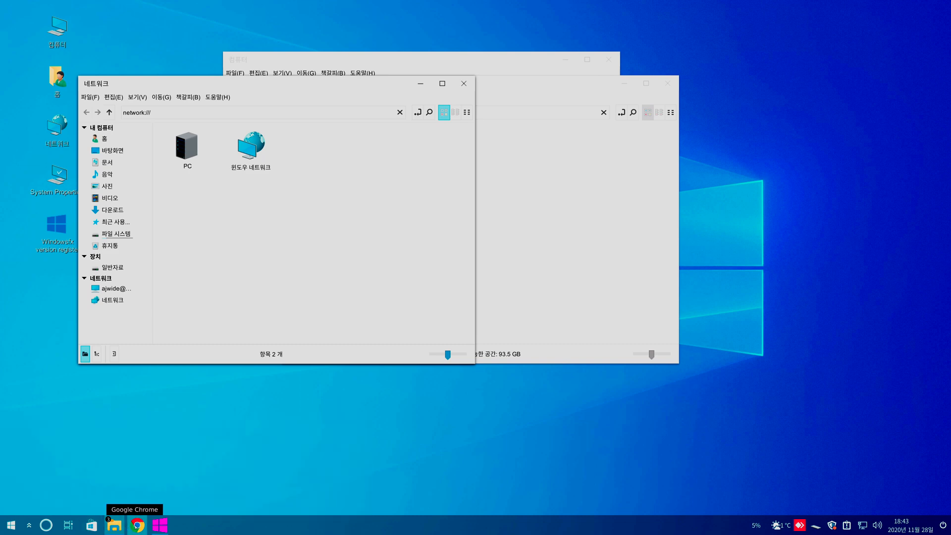
mouse_move(158, 528)
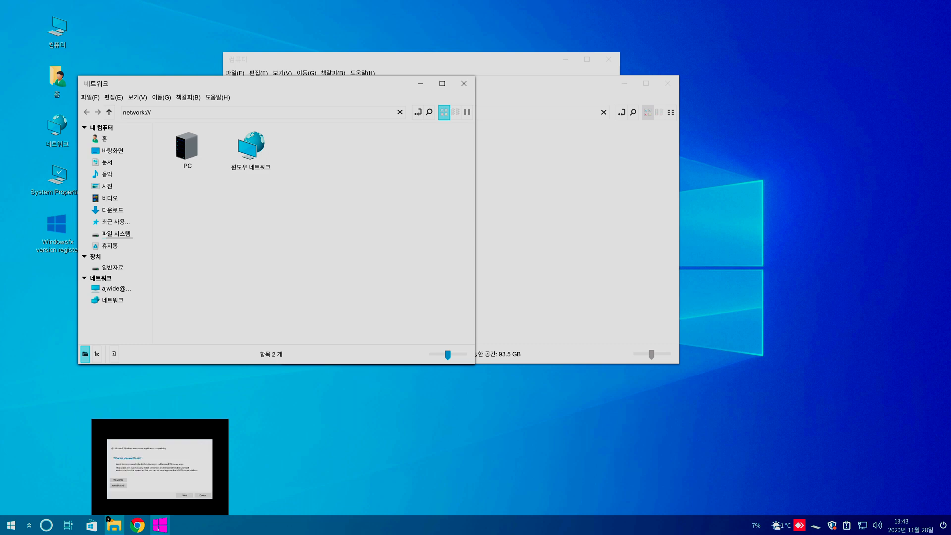
click(157, 528)
click(595, 342)
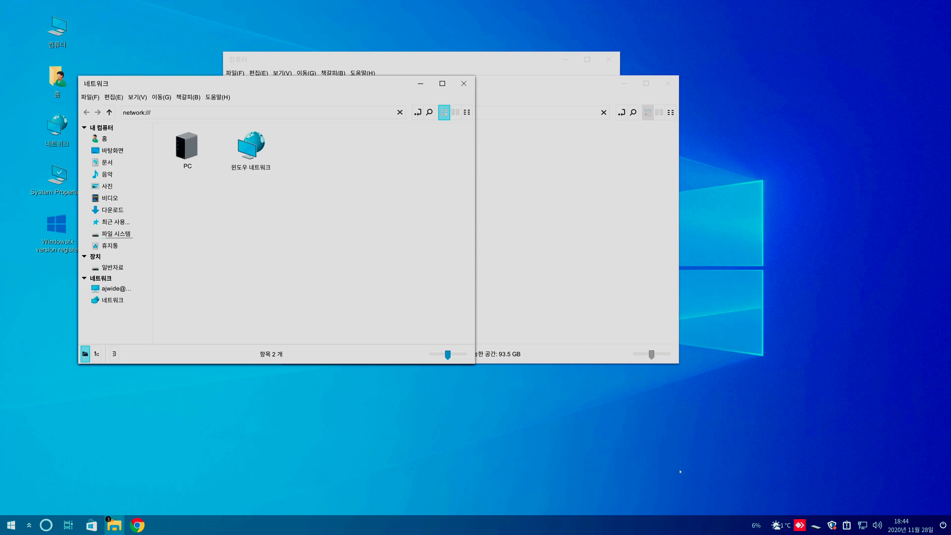
Open the system monitor's process list and view the local weather forecast.
click(758, 525)
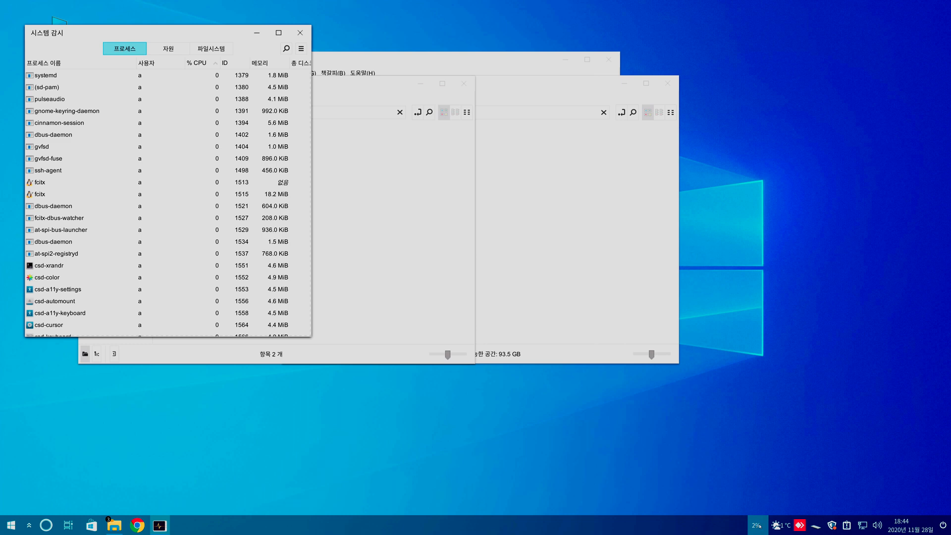
click(784, 525)
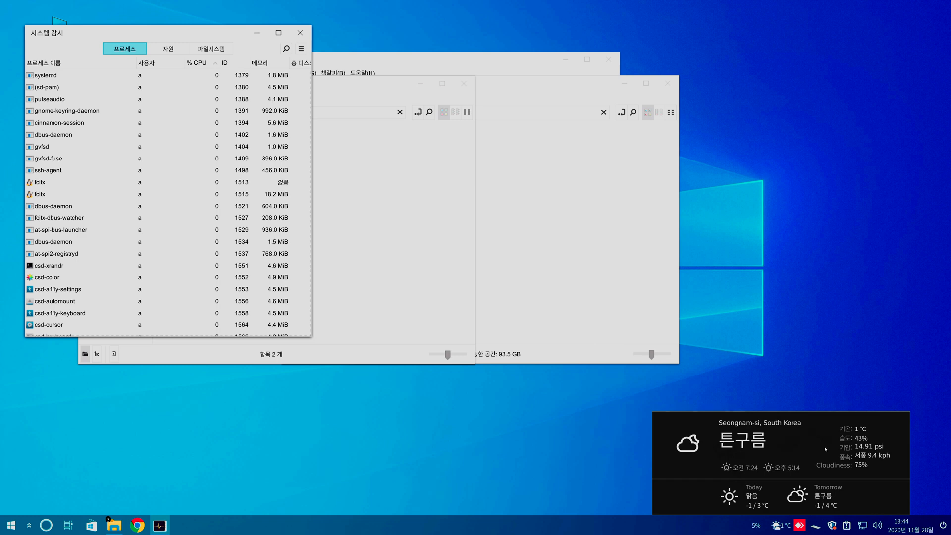
click(786, 526)
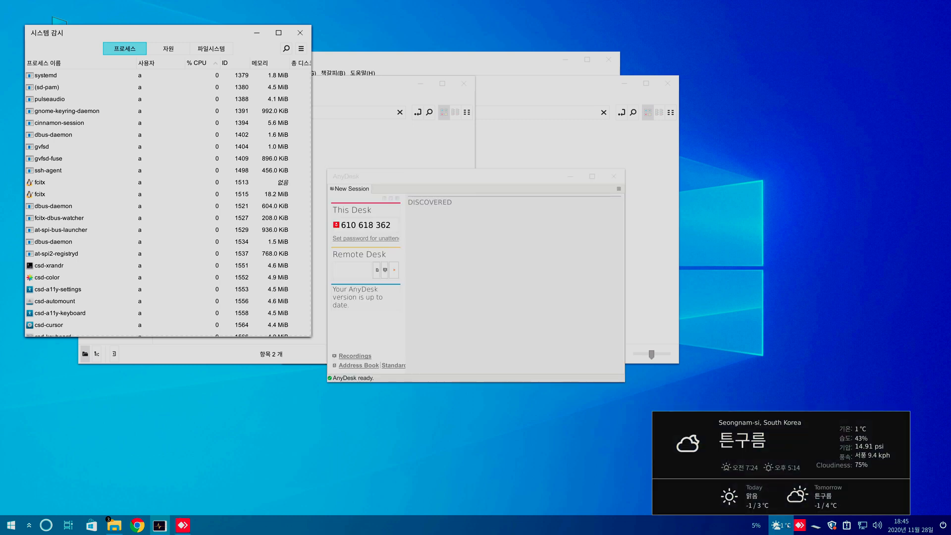
Open the preinstalled AnyDesk, update manager and system reports tools to view them.
click(801, 526)
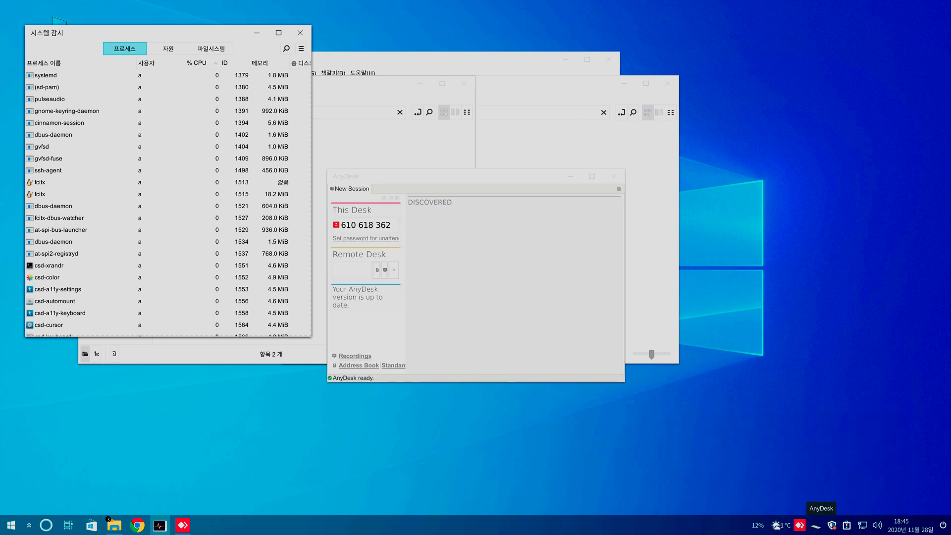
click(801, 525)
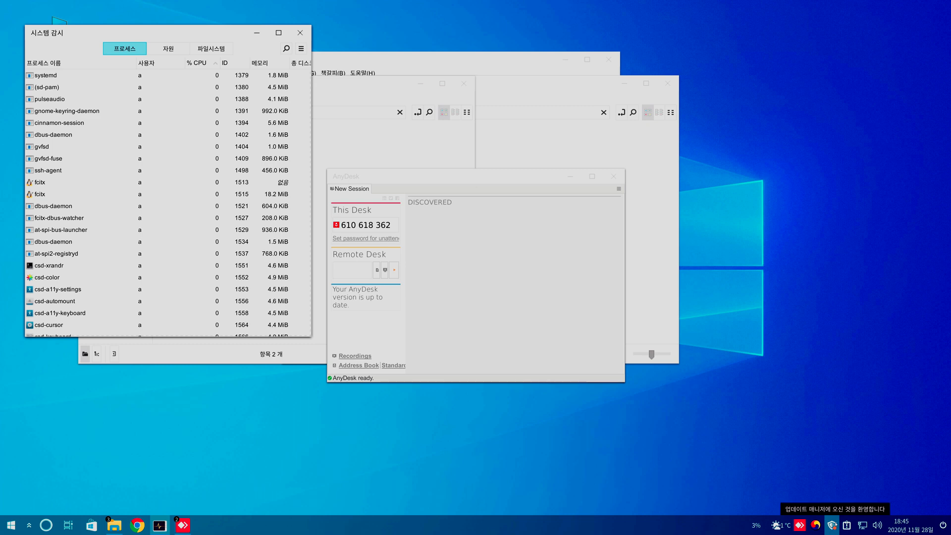
click(833, 525)
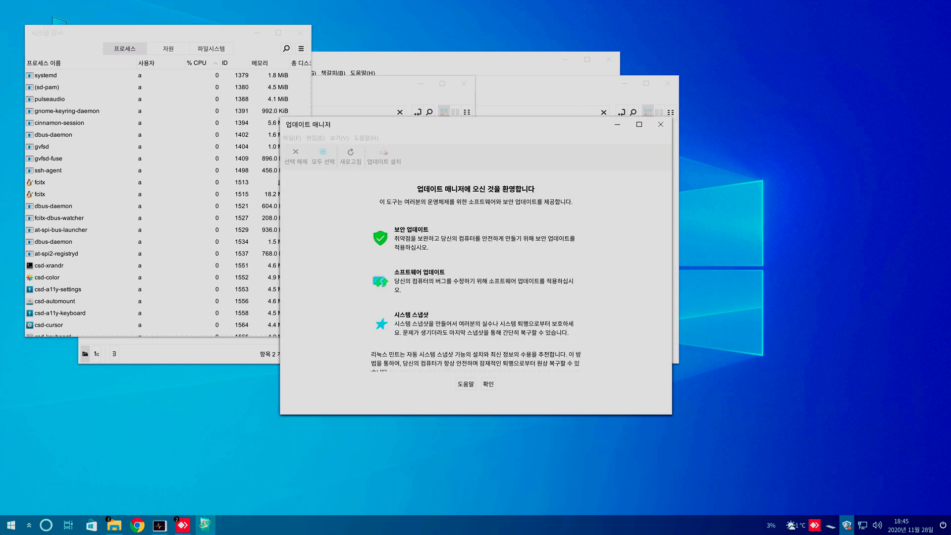
click(847, 525)
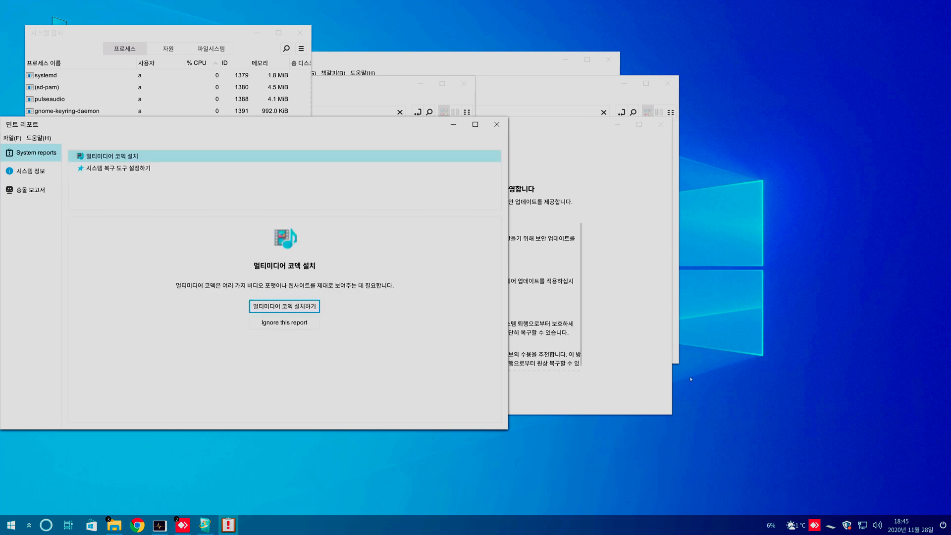
Check the wired network options, the sound volume and the calendar.
click(863, 525)
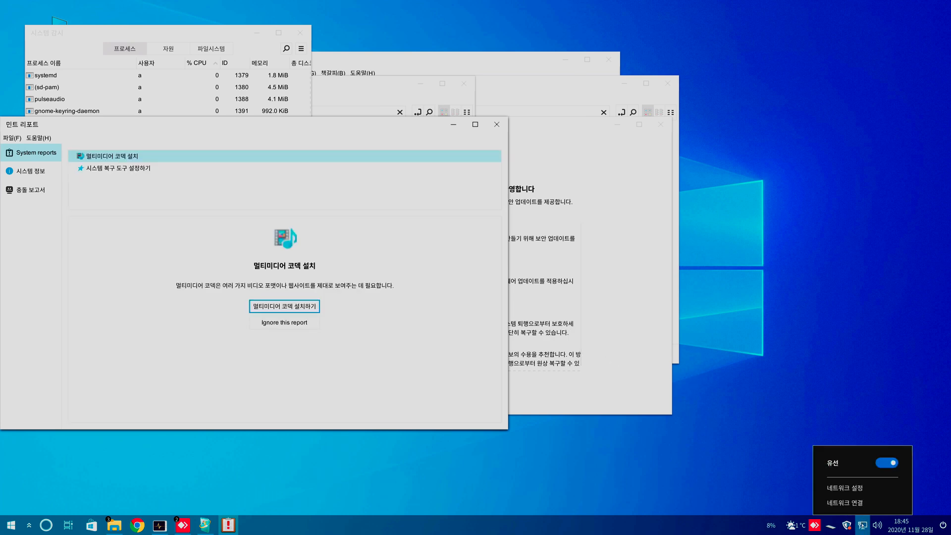
click(873, 526)
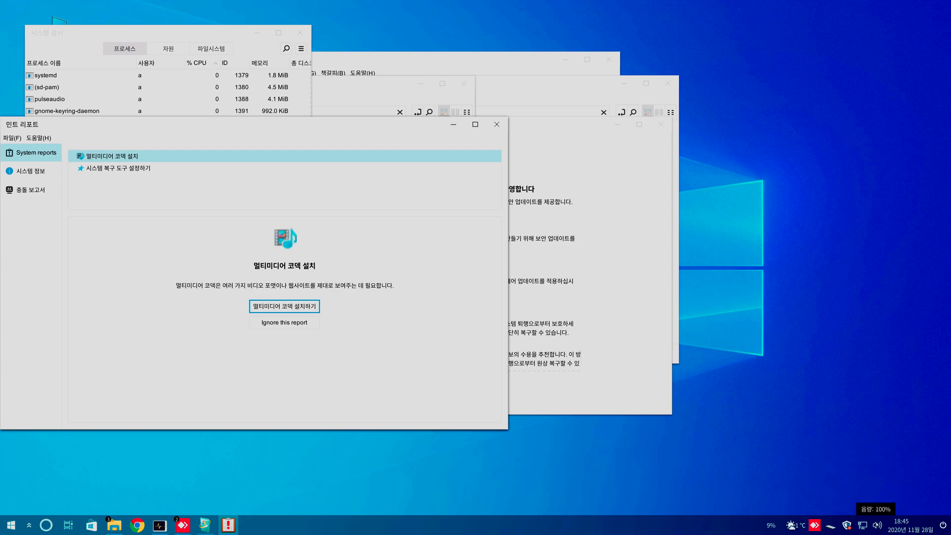
click(897, 529)
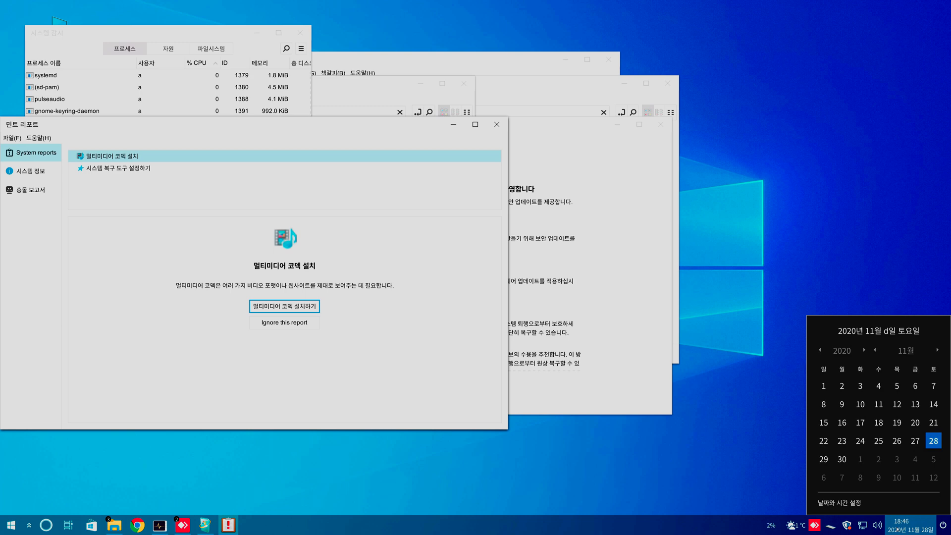
View the 오피스 (Office) applications in the application list, and open Google Chrome.
key(super)
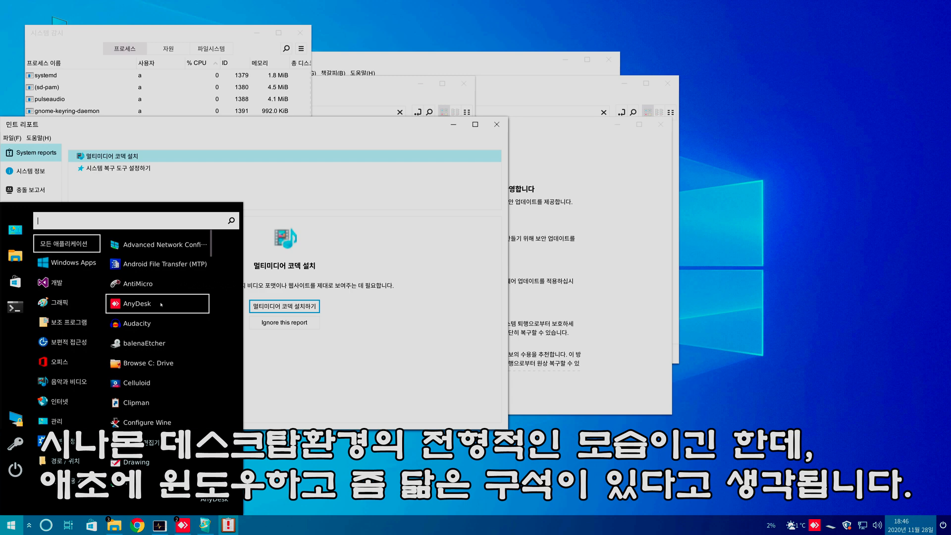
mouse_move(75, 362)
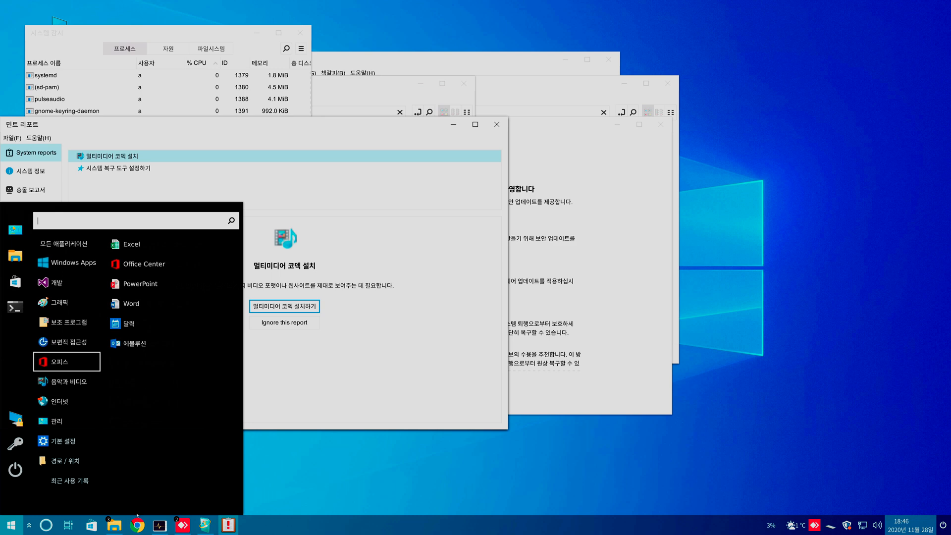
click(138, 529)
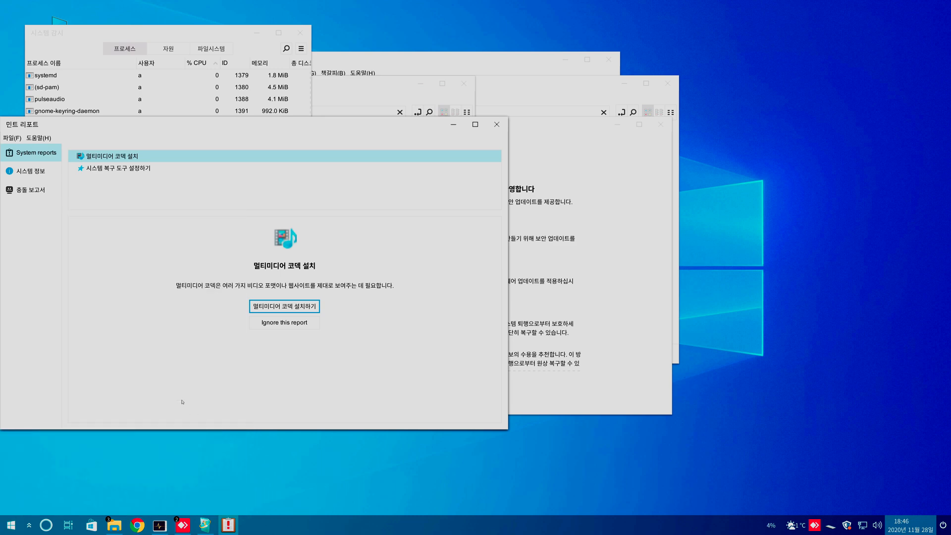
click(137, 526)
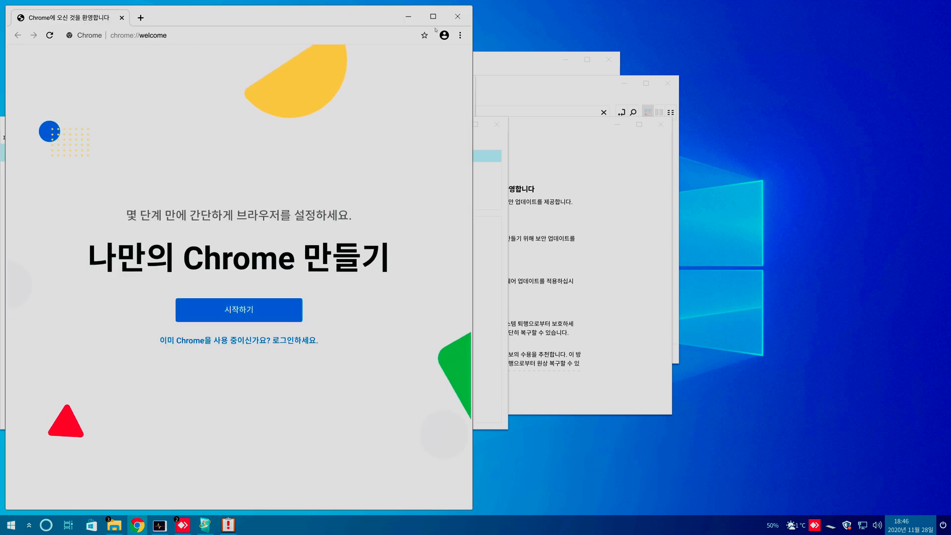
Maximize the Chrome window and search Google for 꿀뷰.
click(433, 16)
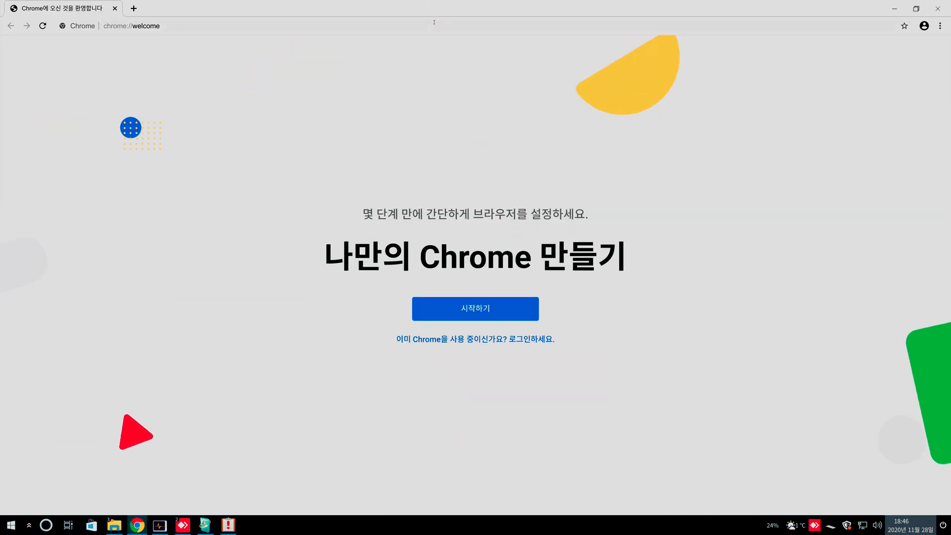
click(431, 24)
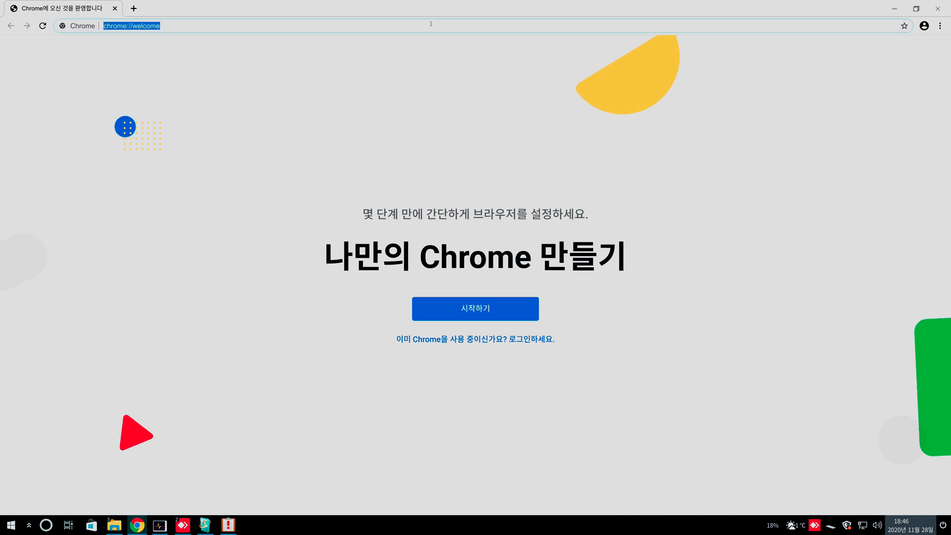
text(뀨)
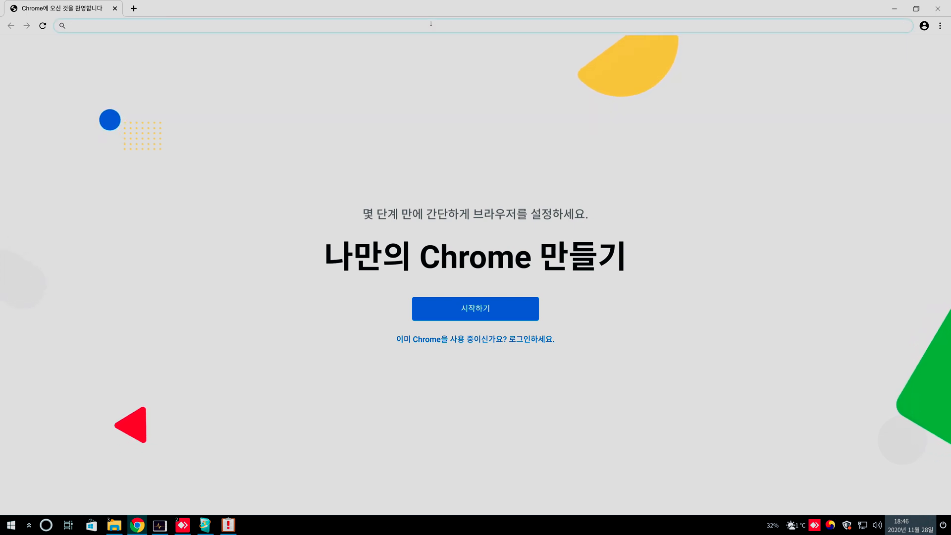
key(BackSpace)
text(꿀뷰)
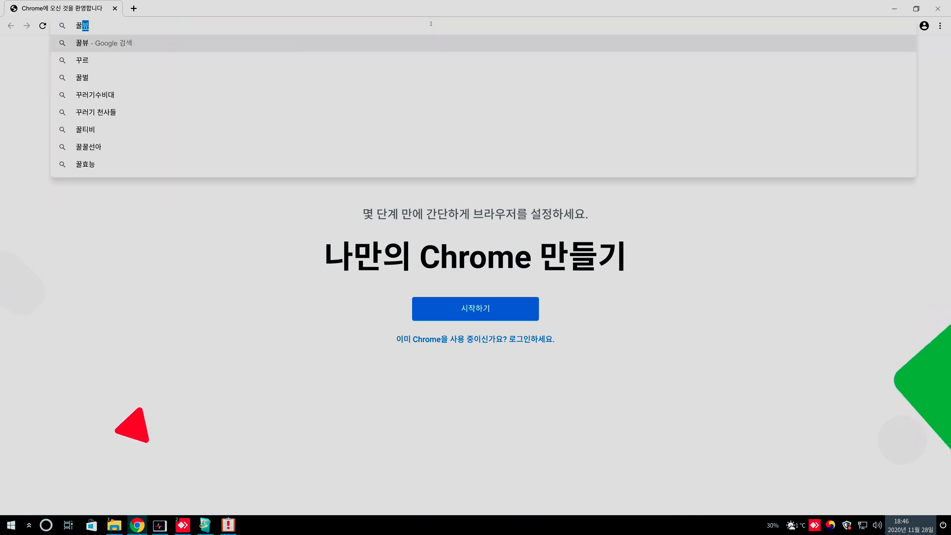
key(Return)
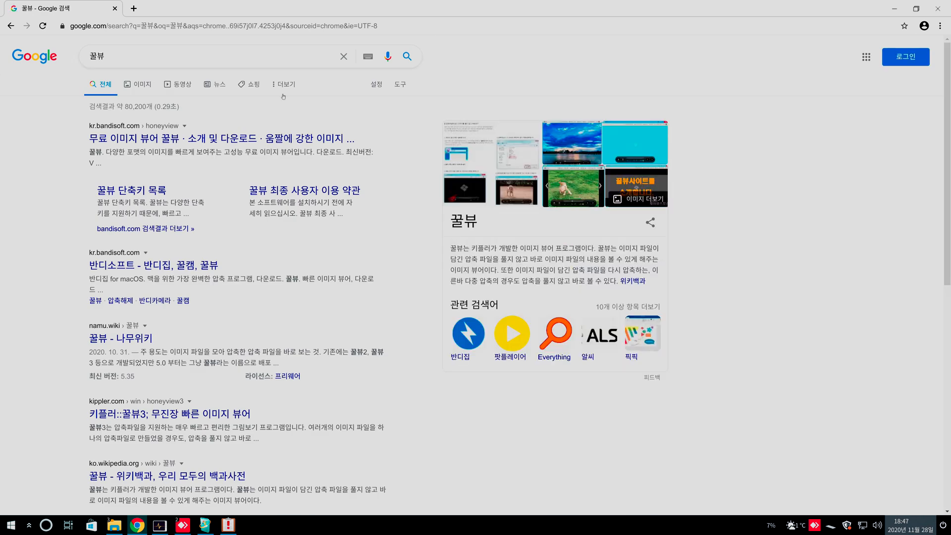
Download the 꿀뷰 v5.35 installer from the Bandisoft page in the search results and launch it.
click(263, 138)
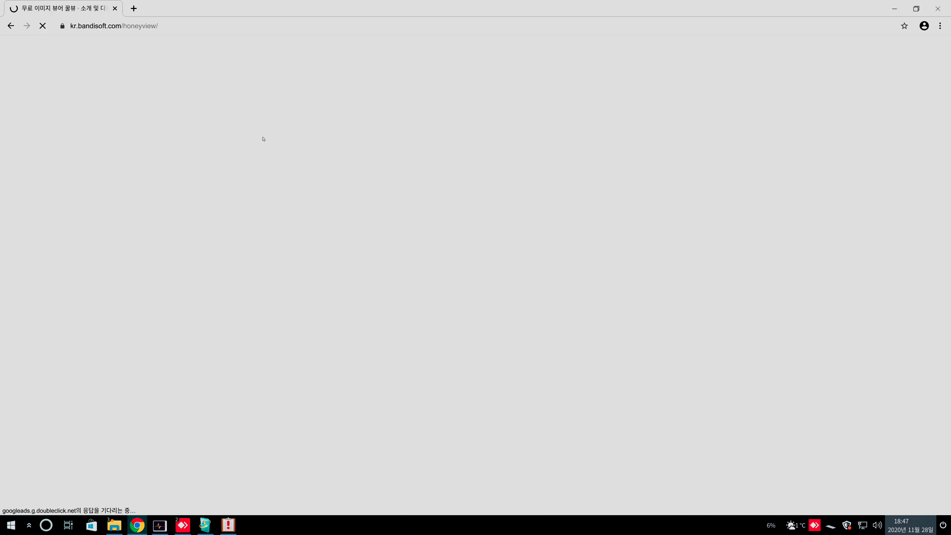
click(579, 316)
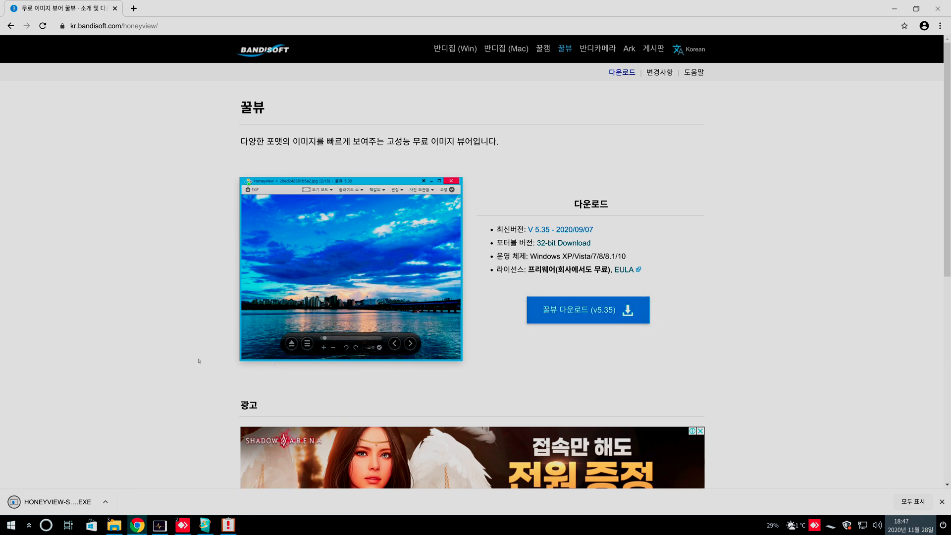
click(60, 502)
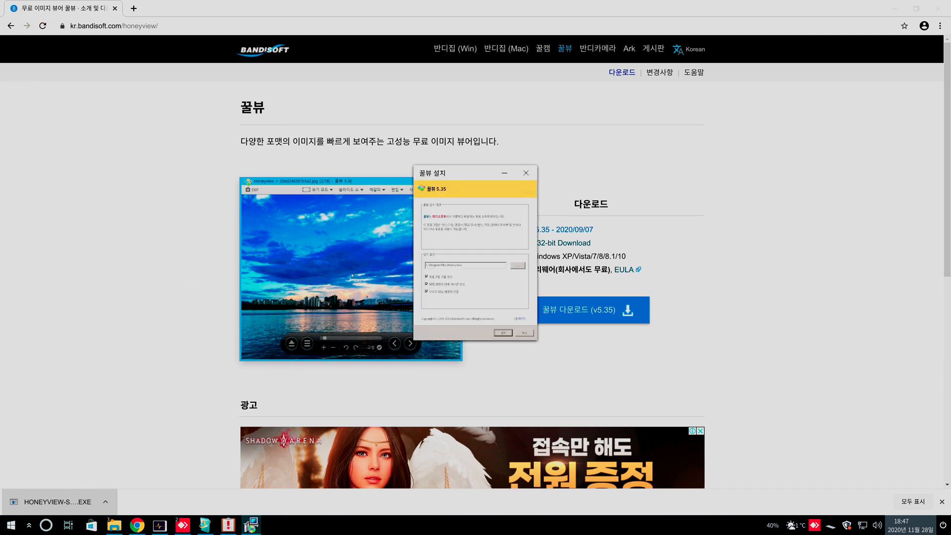
Install 꿀뷰 5.35 with the default options and enlarge its viewer window upward and sideways.
click(503, 333)
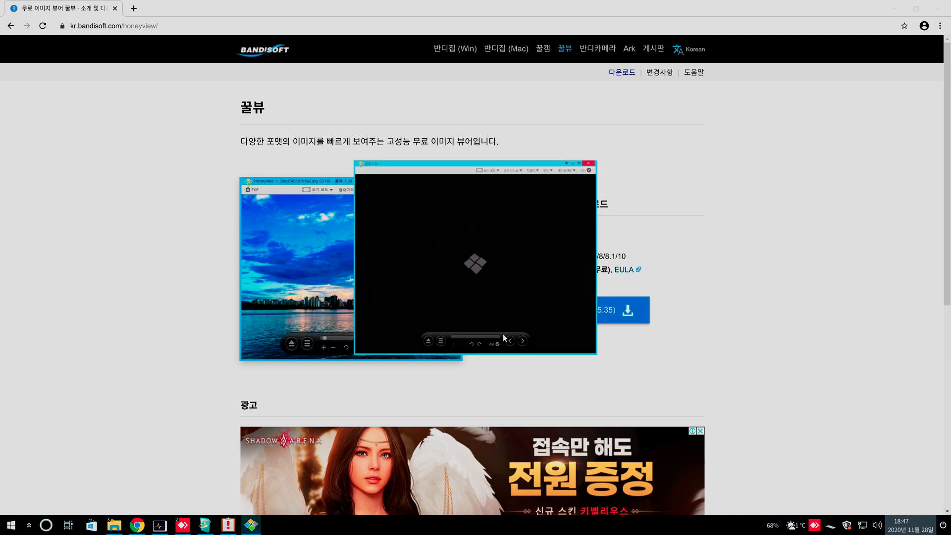
drag(550, 161, 550, 59)
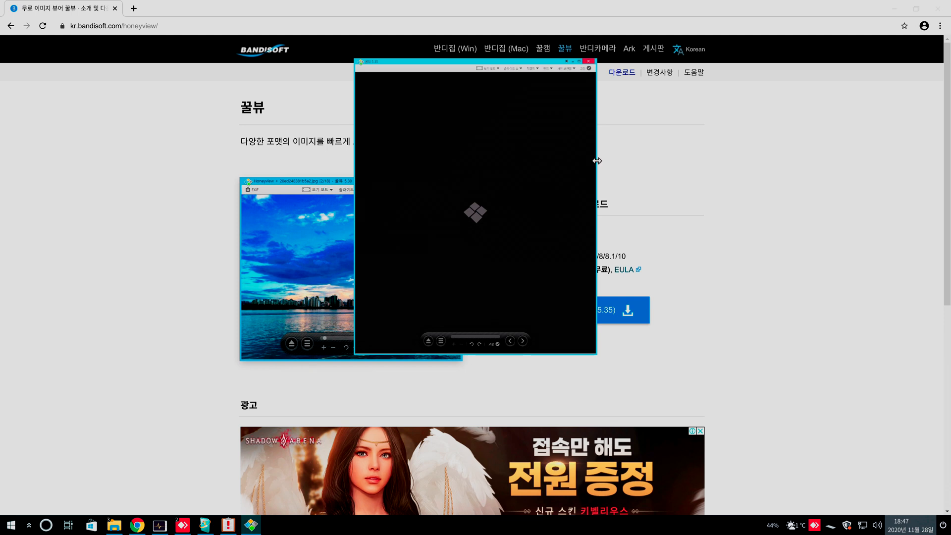
drag(597, 160, 716, 200)
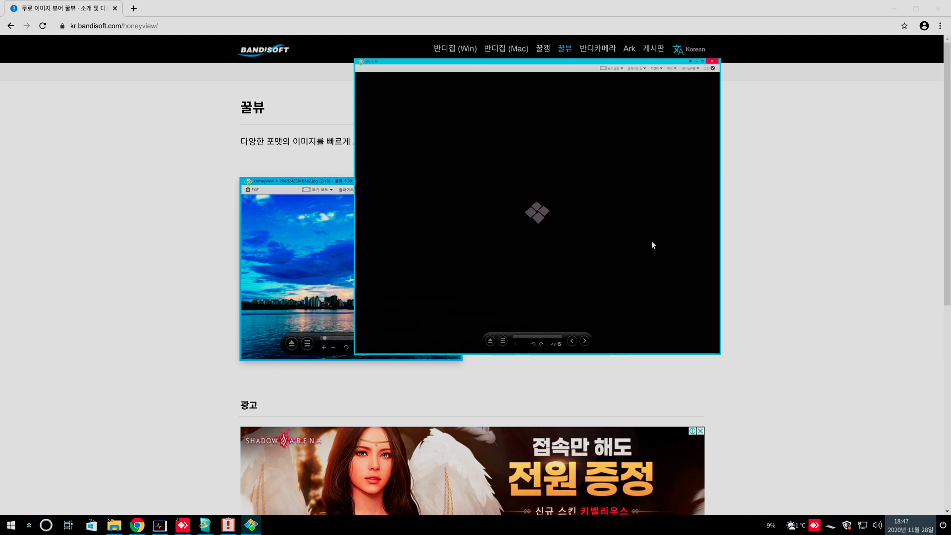
View the 인터넷 (Internet) applications in the application list and open Excel from the 오피스 (Office) category.
key(super)
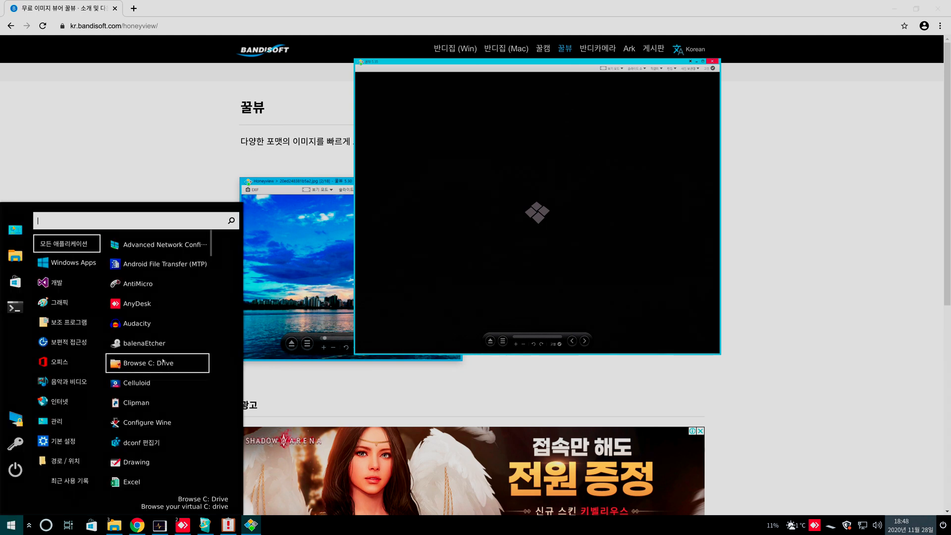
mouse_move(67, 402)
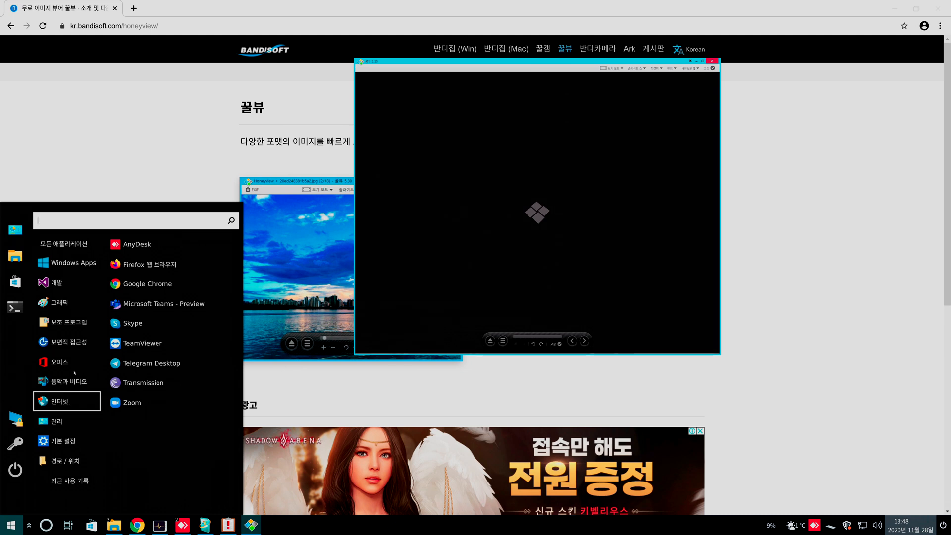
mouse_move(66, 366)
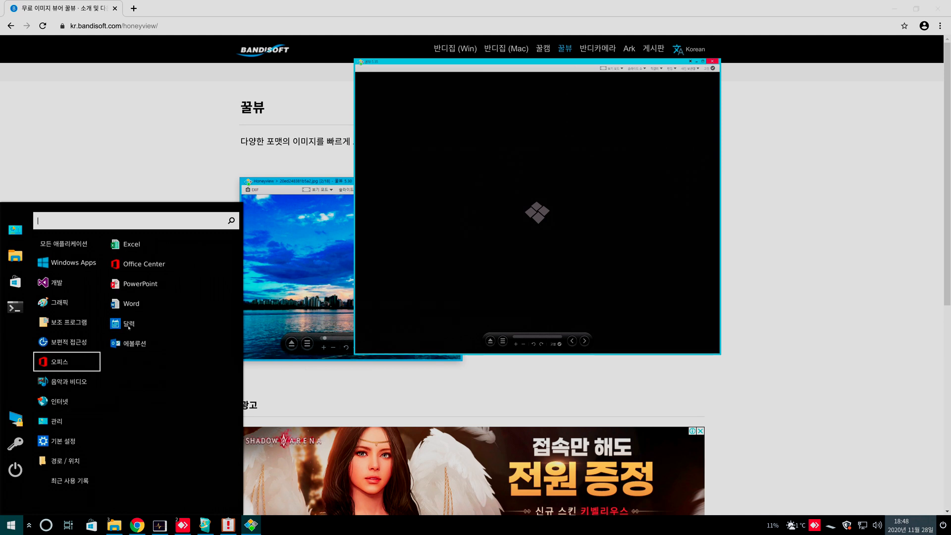
click(132, 244)
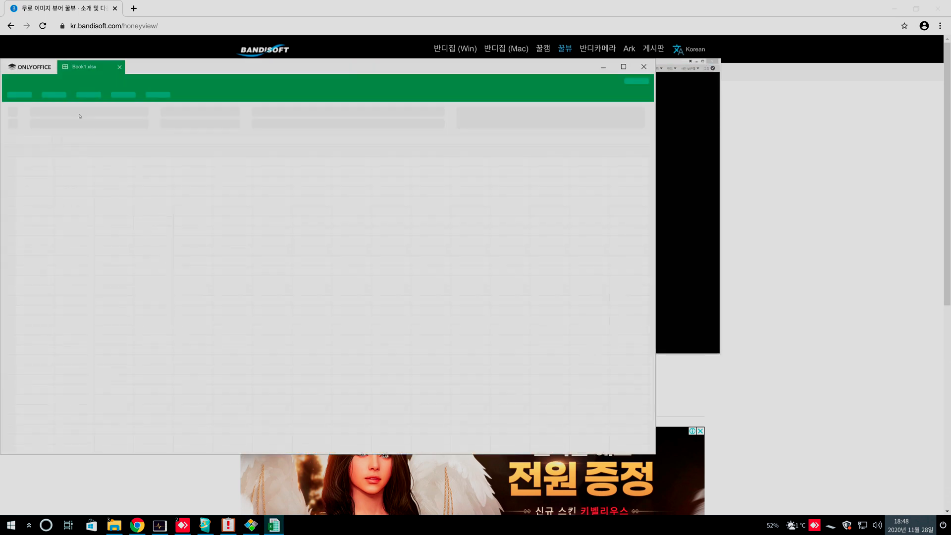
Close the spreadsheet and Chrome windows, and open the computer's shutdown dialog.
click(645, 67)
click(938, 8)
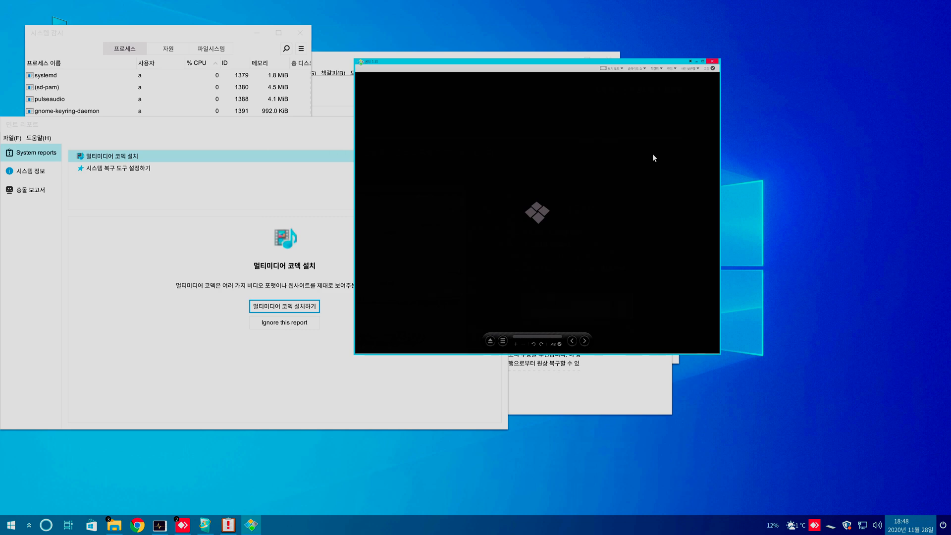
key(super)
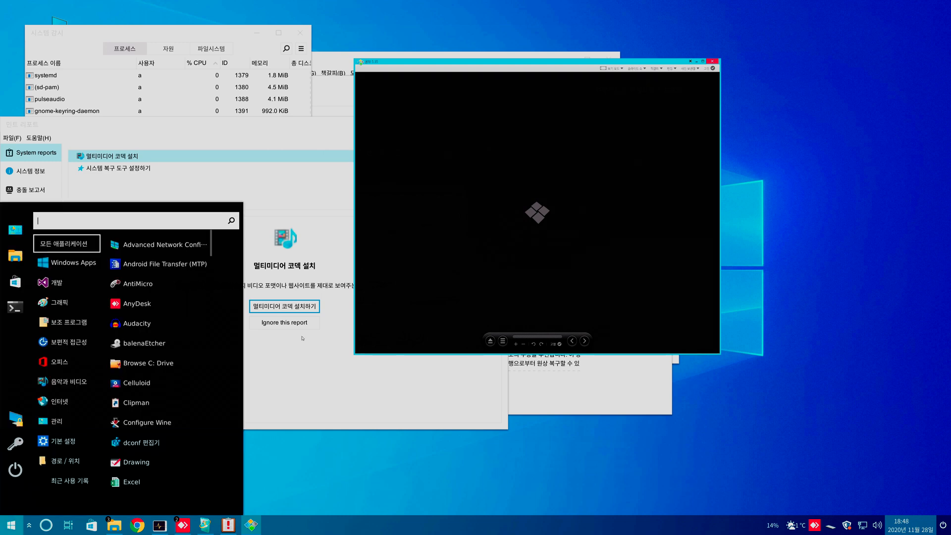
click(14, 475)
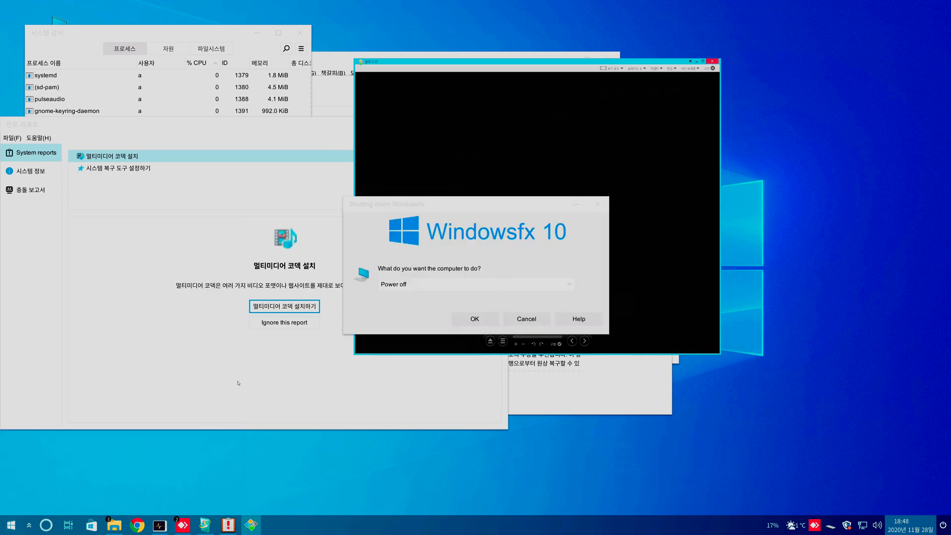